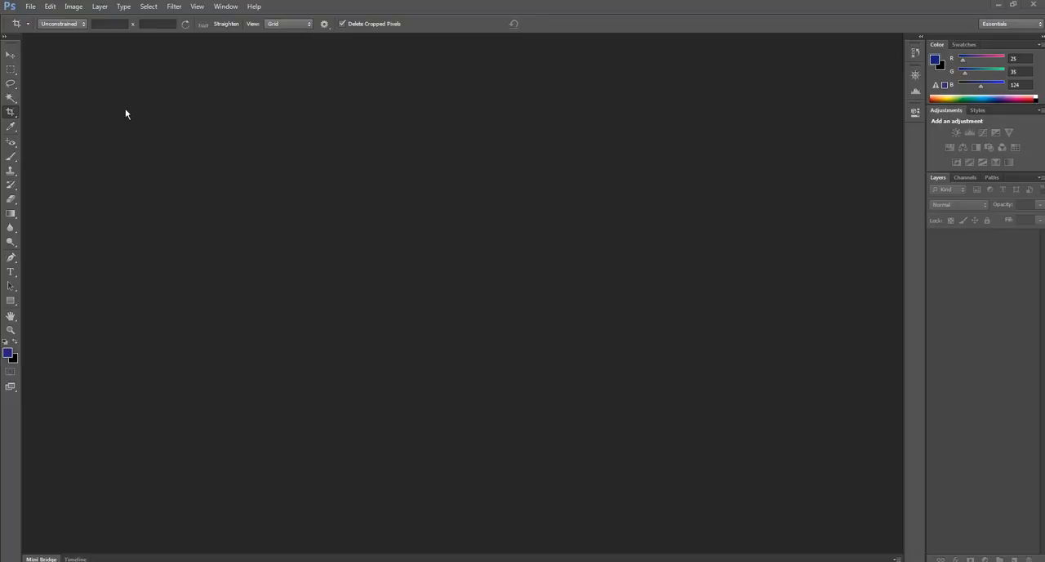
Create a new 500 x 500 pixel document with transparent background contents.
{"action": "left_click", "coordinate": [29, 7]}
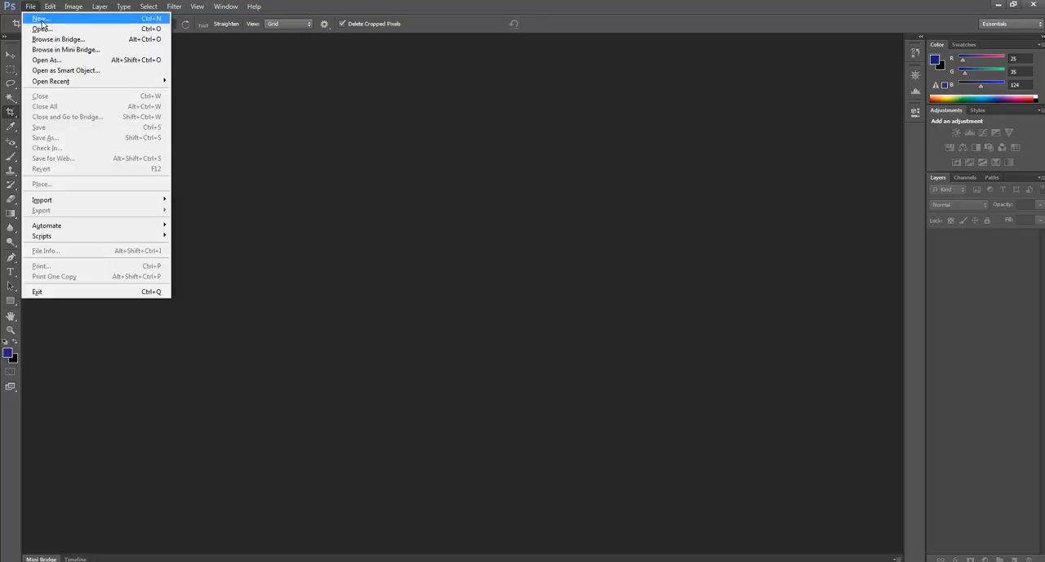
{"action": "left_click", "coordinate": [40, 19]}
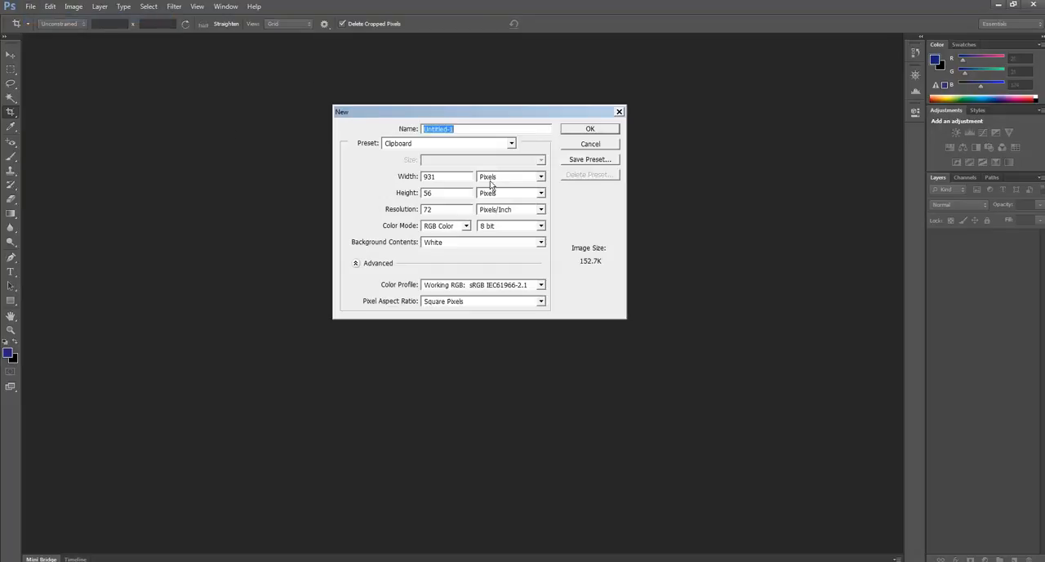
{"action": "key", "text": "Tab"}
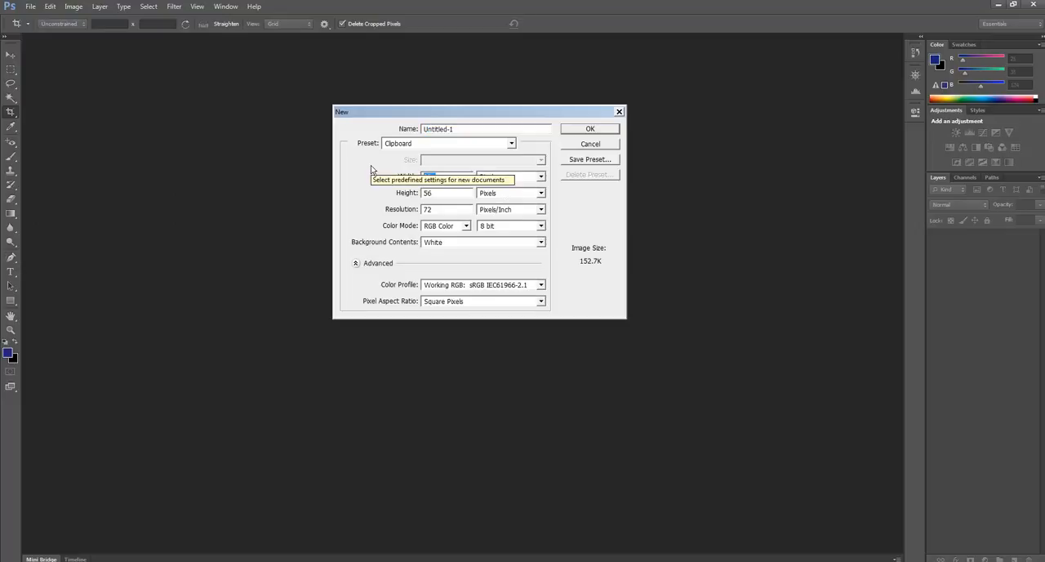
{"action": "type", "text": "500"}
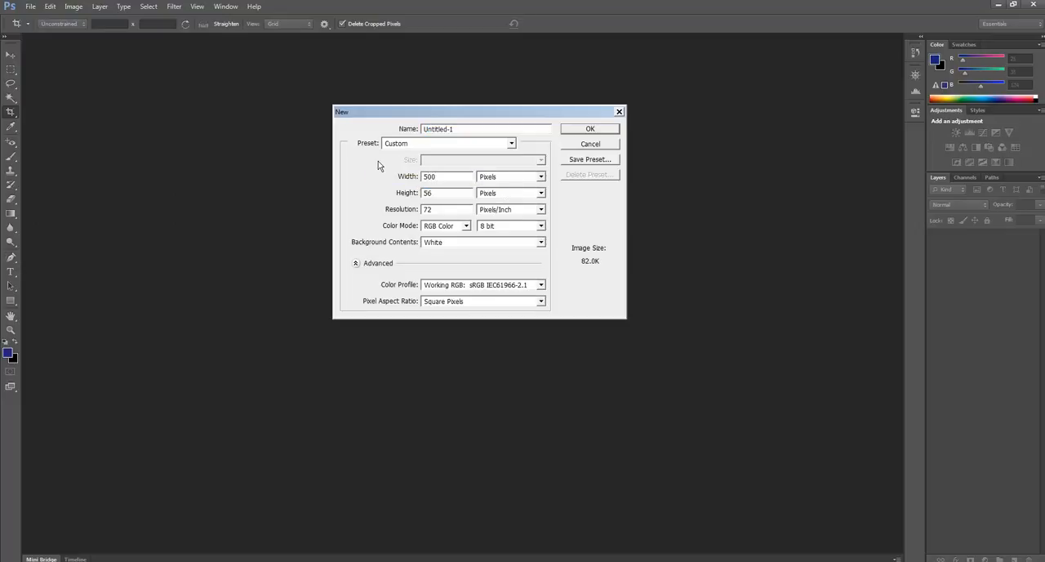
{"action": "double_click", "coordinate": [449, 196]}
{"action": "type", "text": "500"}
{"action": "left_click", "coordinate": [437, 243]}
{"action": "left_click", "coordinate": [462, 270]}
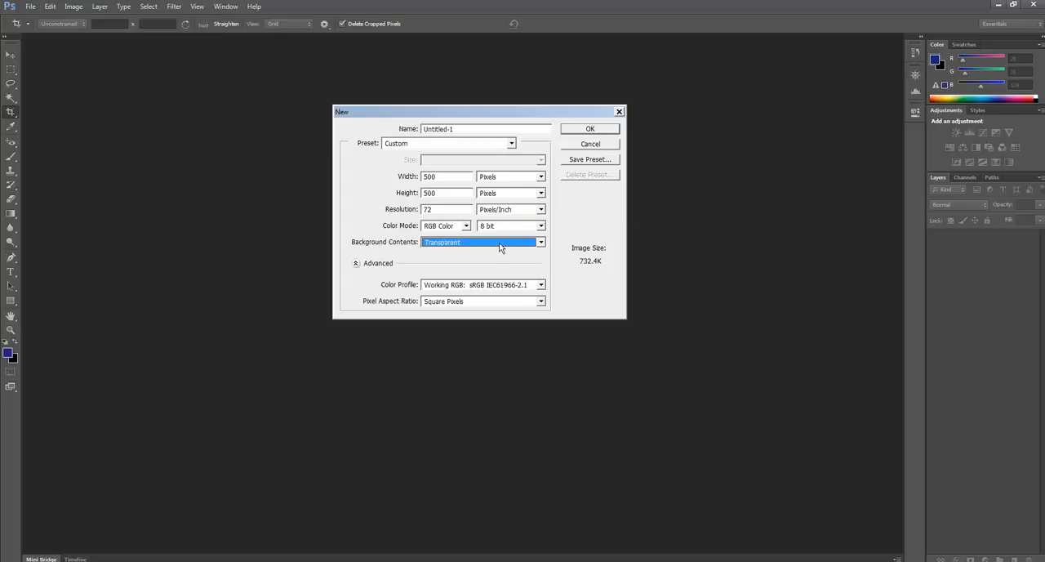
{"action": "left_click", "coordinate": [596, 131]}
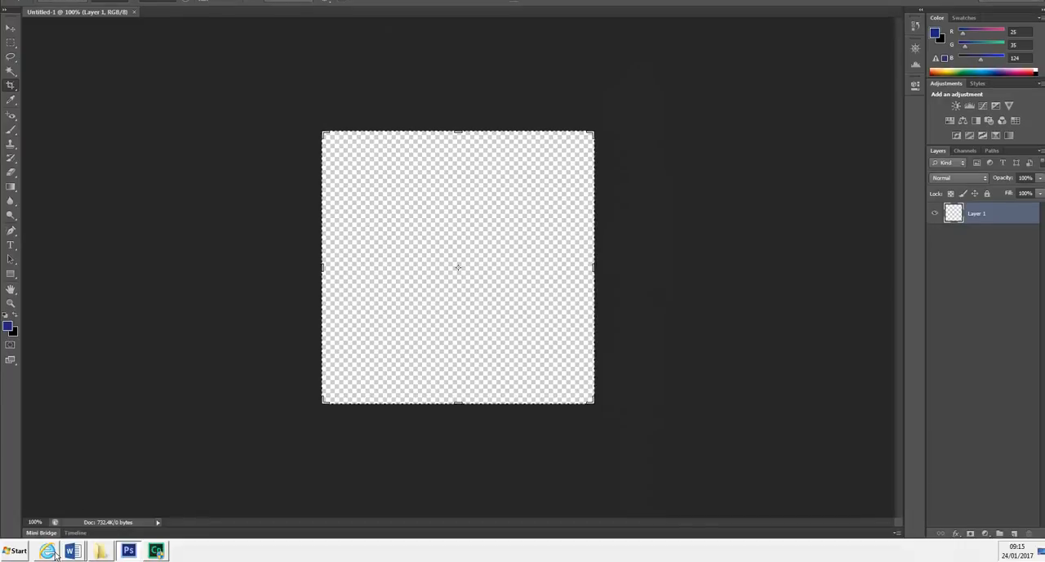
Switch to Internet Explorer and open the full-size picture of the tabby kitten looking sideways from the image results.
{"action": "left_click", "coordinate": [47, 551]}
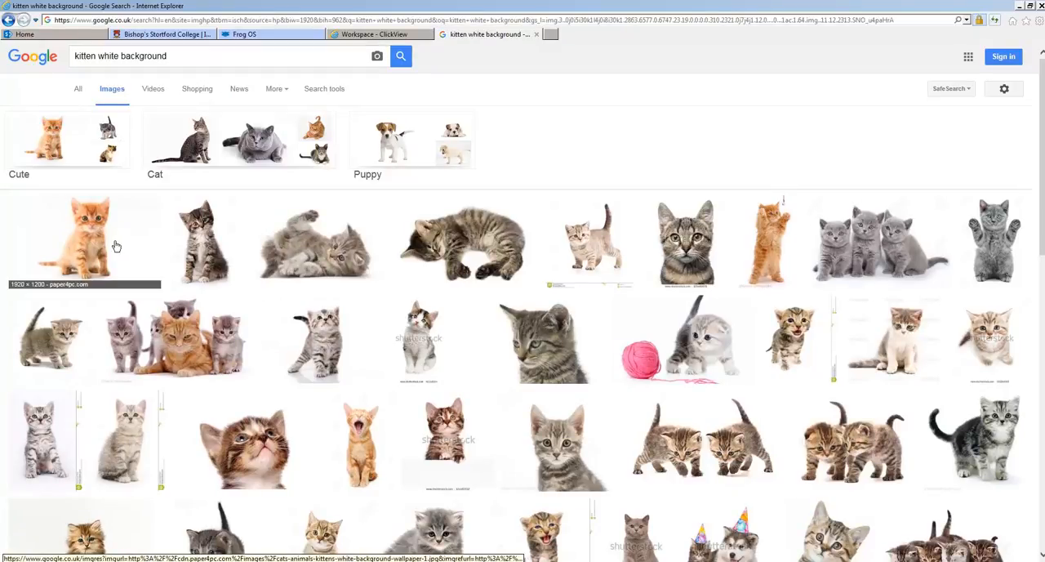
{"action": "scroll", "coordinate": [436, 334], "scroll_direction": "down", "scroll_amount": 3}
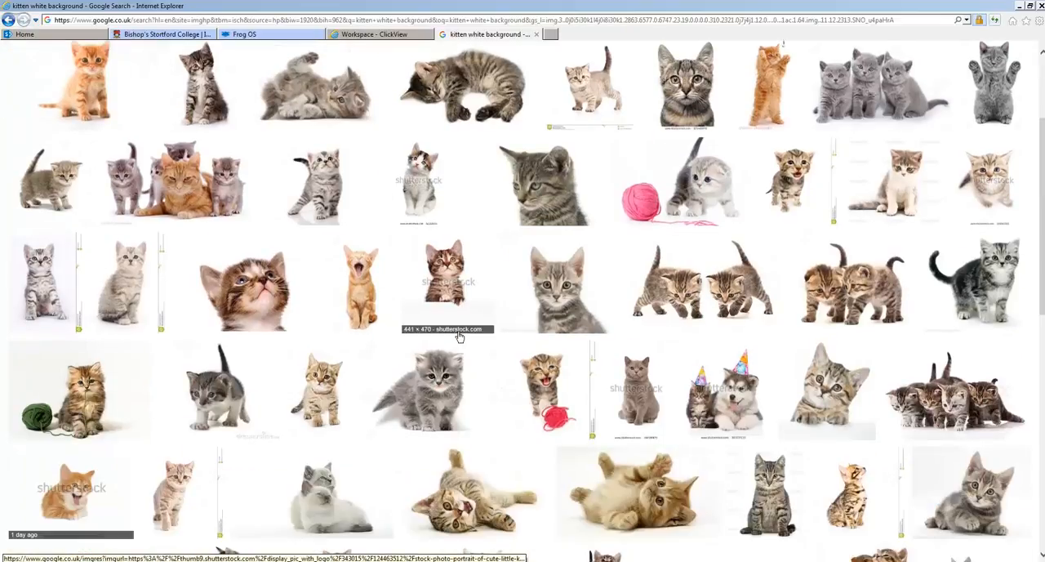
{"action": "scroll", "coordinate": [321, 387], "scroll_direction": "up", "scroll_amount": 3}
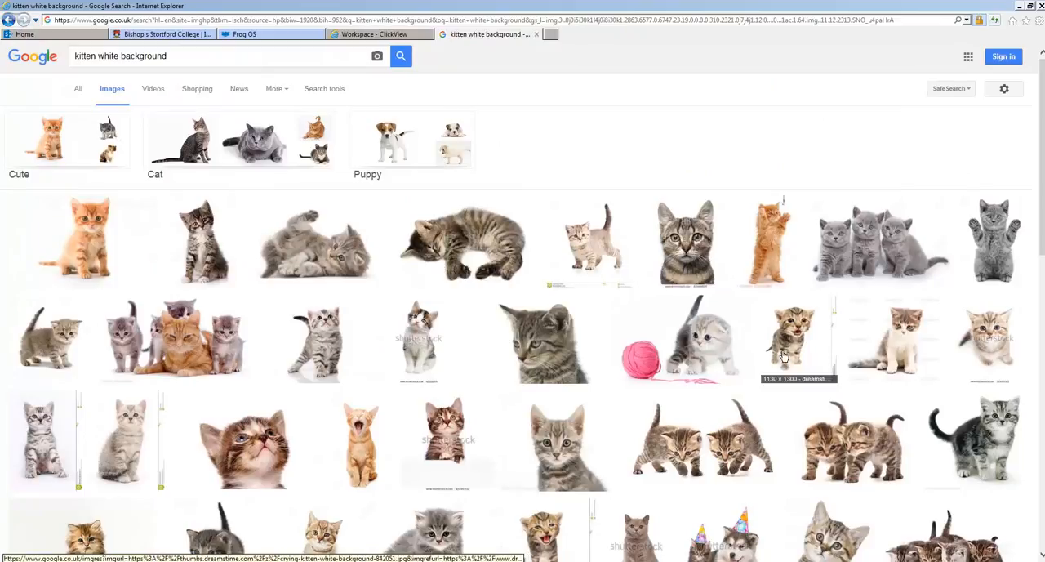
{"action": "left_click", "coordinate": [553, 351]}
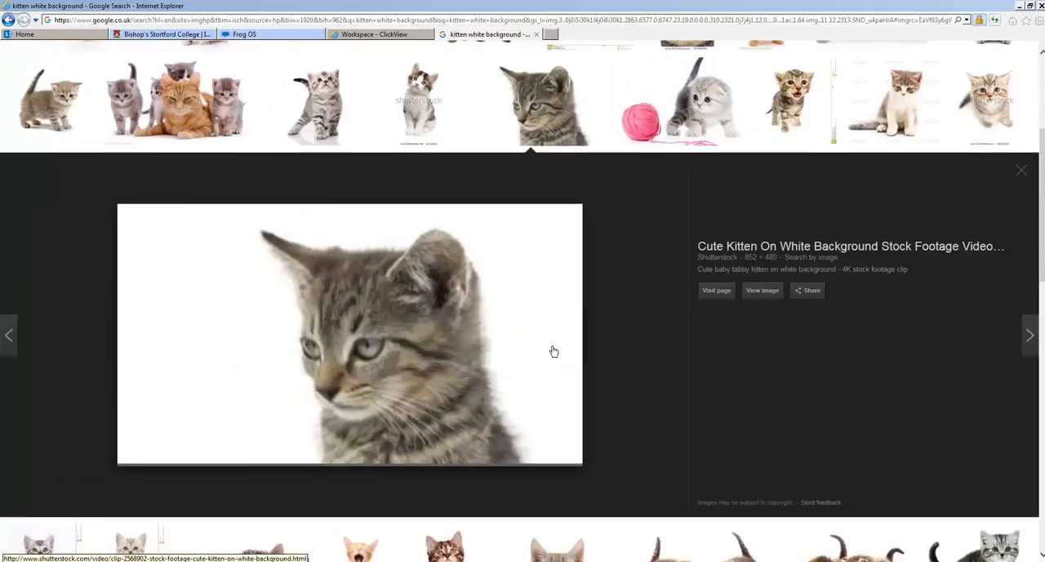
{"action": "left_click", "coordinate": [762, 290]}
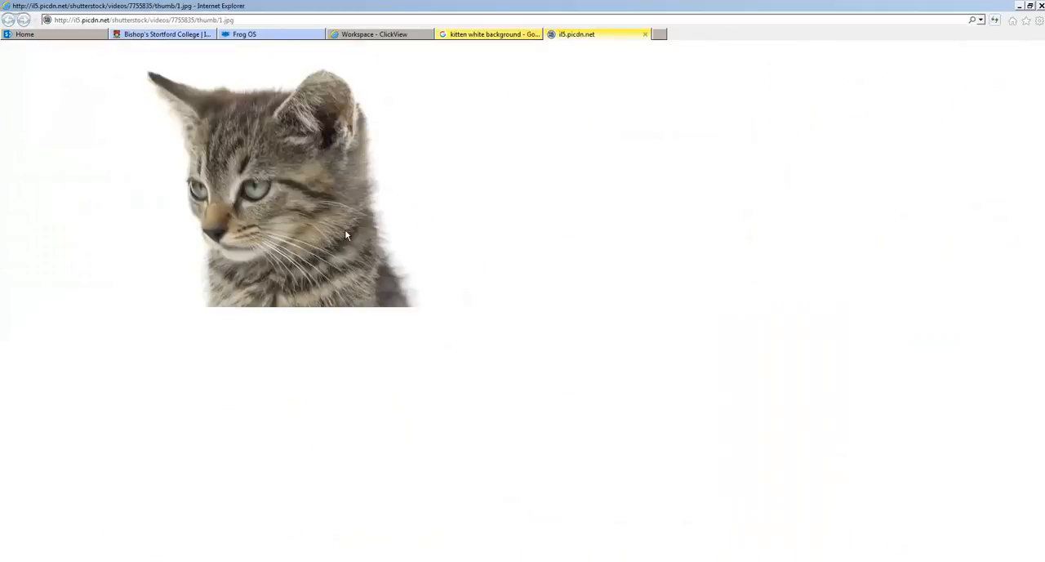
Copy the opened kitten picture to the clipboard.
{"action": "right_click", "coordinate": [317, 214]}
{"action": "left_click", "coordinate": [285, 232]}
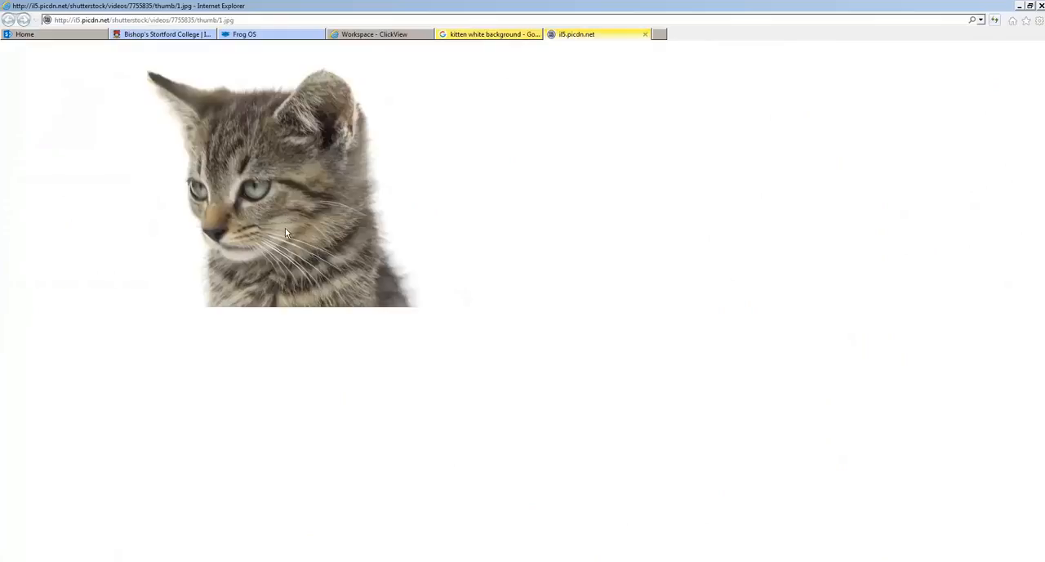
{"action": "right_click", "coordinate": [263, 181]}
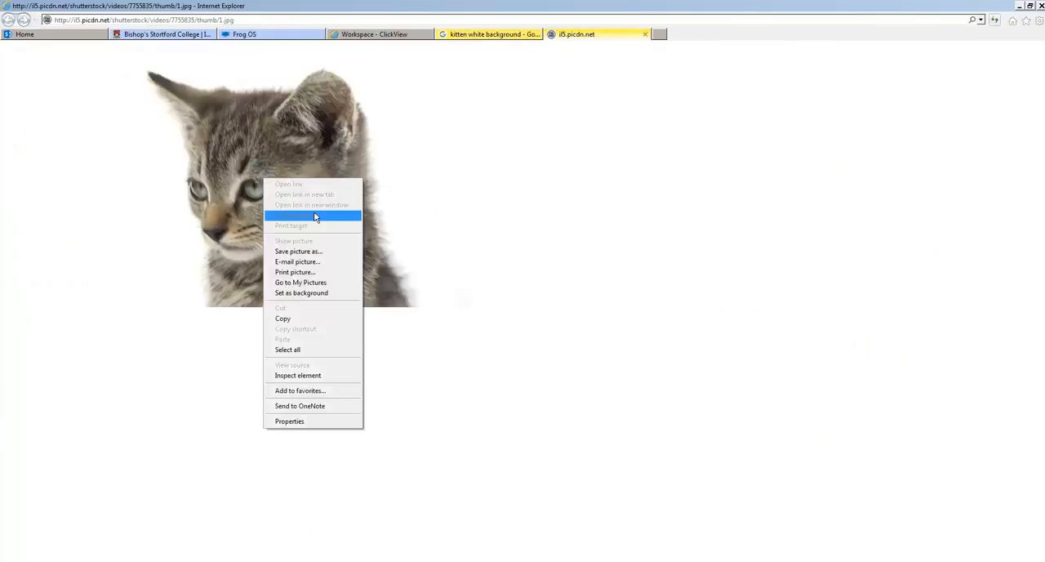
{"action": "left_click", "coordinate": [328, 320]}
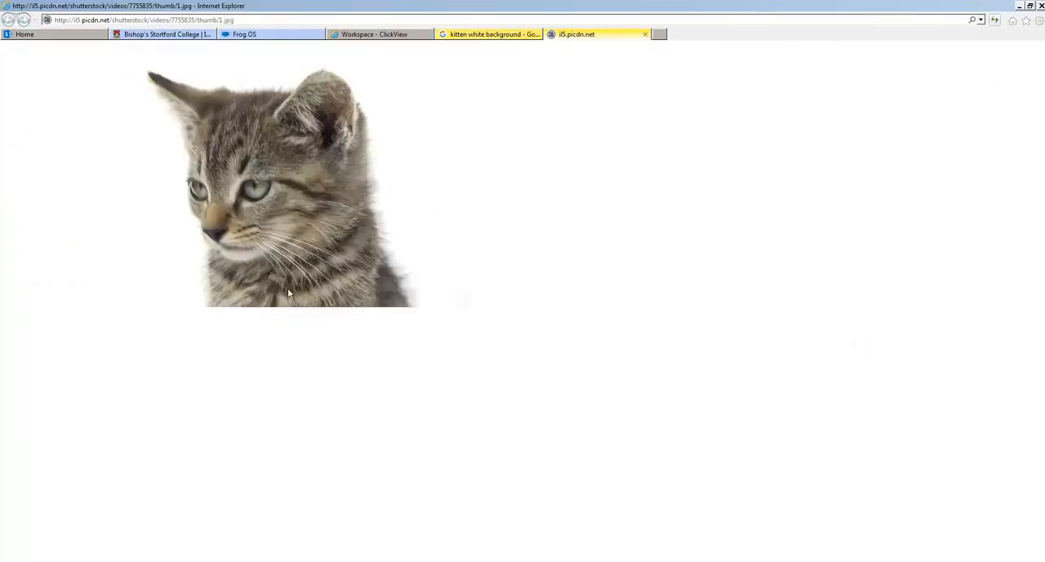
Return to Photoshop, paste the kitten picture into the document and move it so the whole head sits within the canvas.
{"action": "left_click", "coordinate": [128, 551]}
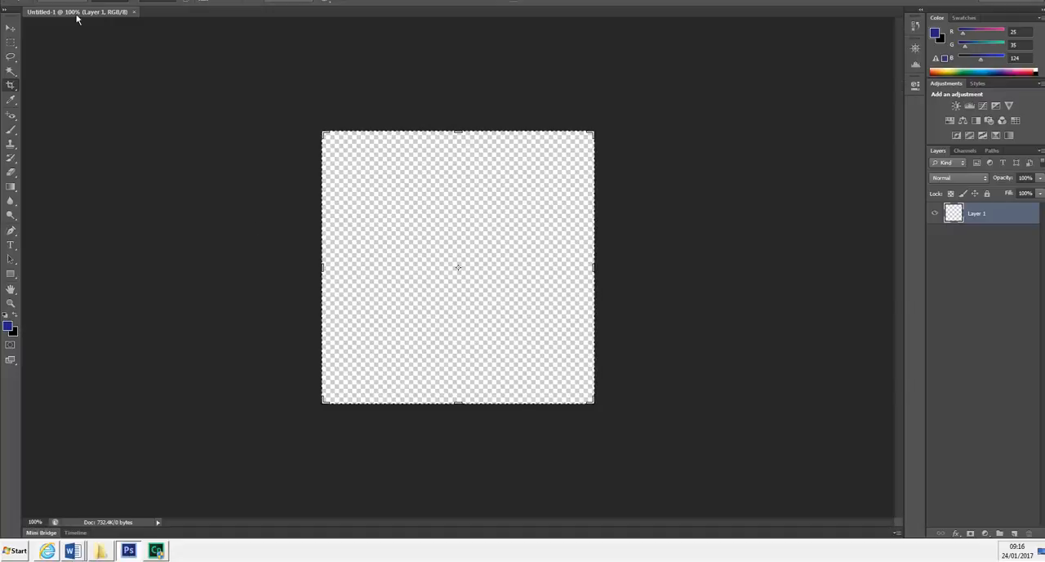
{"action": "left_click", "coordinate": [50, 8]}
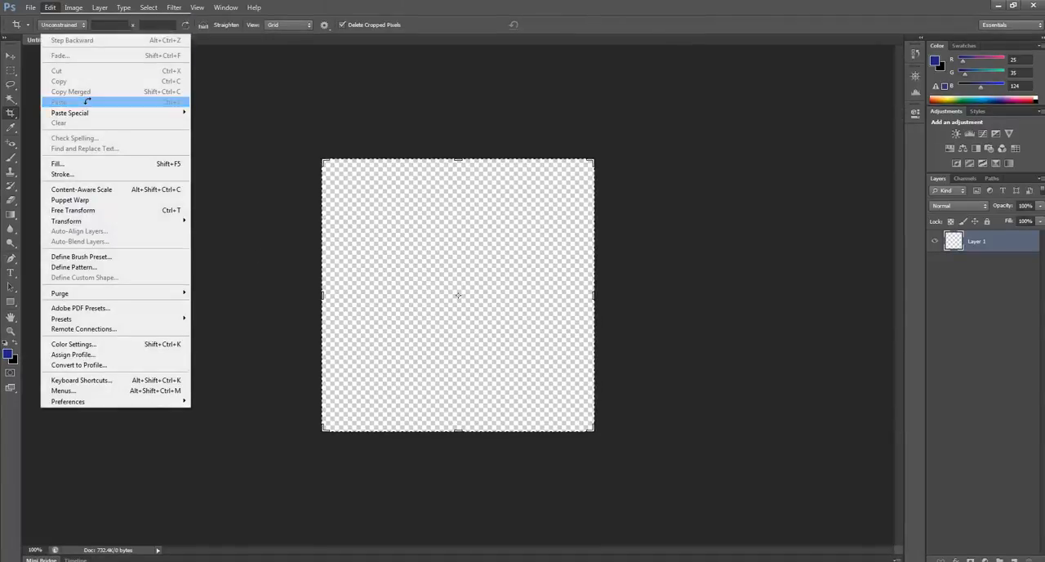
{"action": "left_click", "coordinate": [88, 102]}
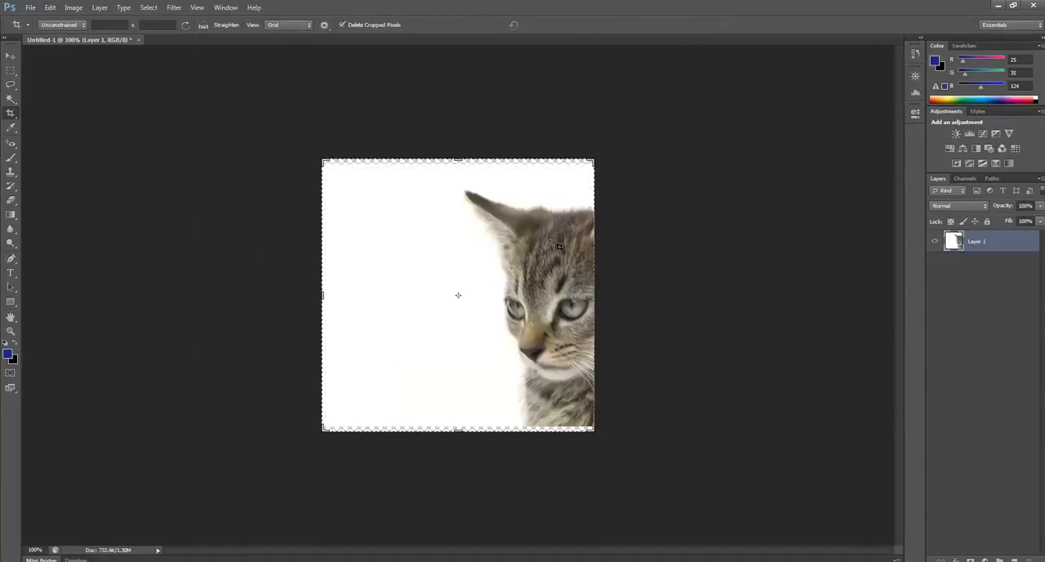
{"action": "left_click", "coordinate": [13, 60]}
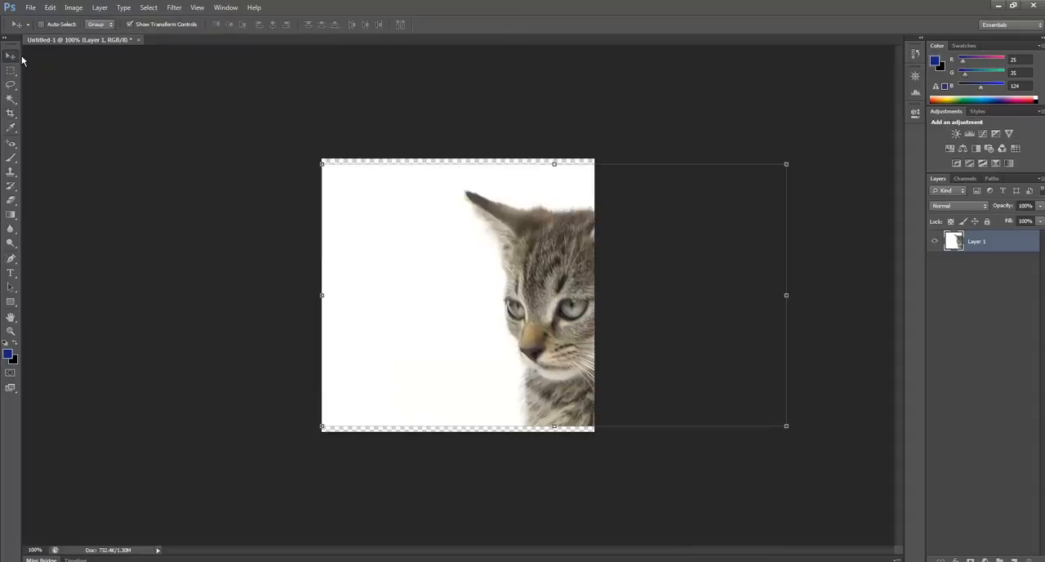
{"action": "left_click_drag", "start_coordinate": [535, 285], "coordinate": [418, 278]}
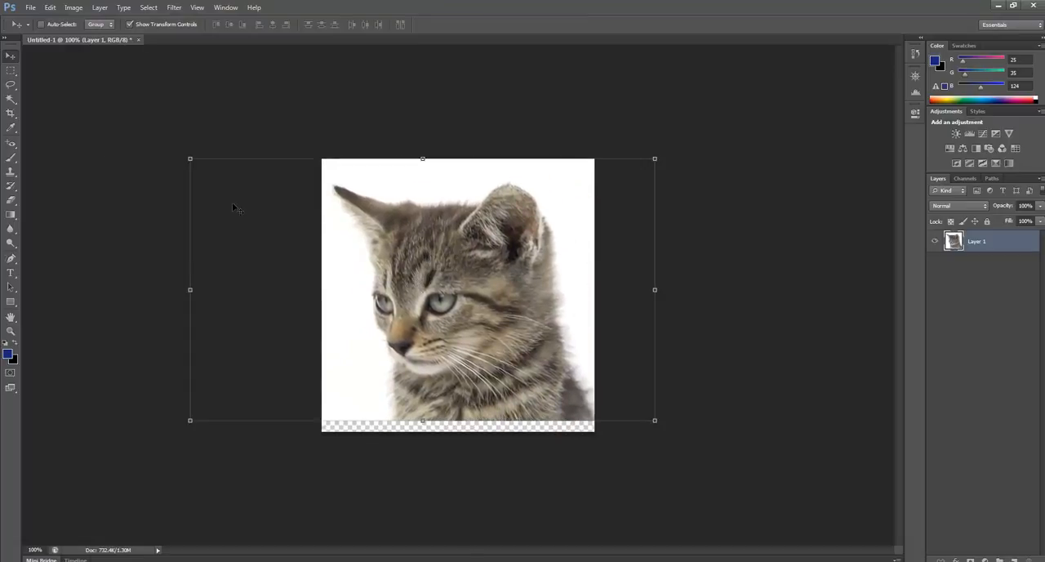
Select the white background around the kitten with the Magic Wand at Tolerance 20, delete it and clear the selection.
{"action": "left_click", "coordinate": [12, 100]}
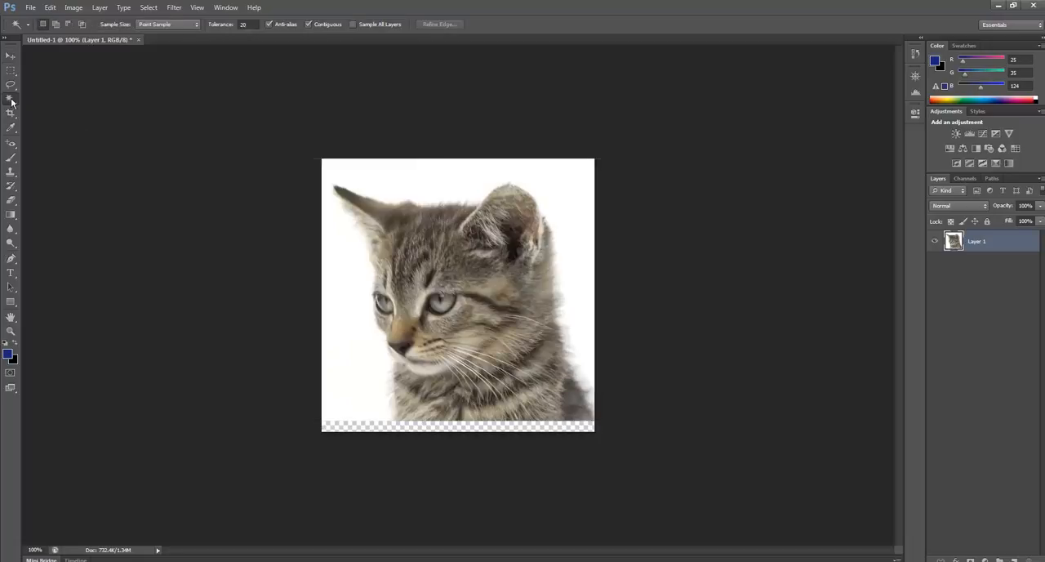
{"action": "left_click", "coordinate": [344, 167]}
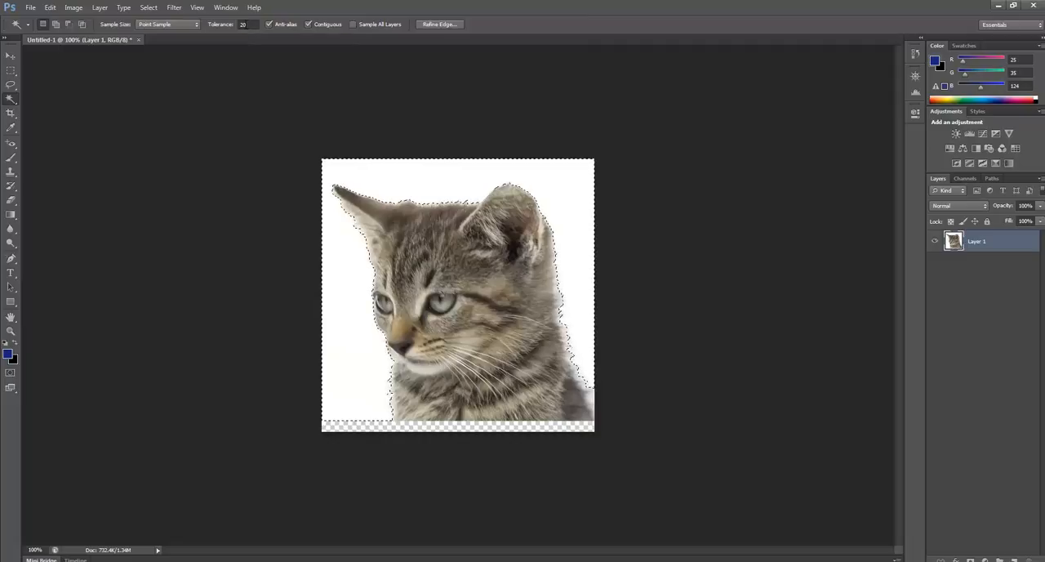
{"action": "left_click", "coordinate": [242, 25]}
{"action": "key", "text": "Return"}
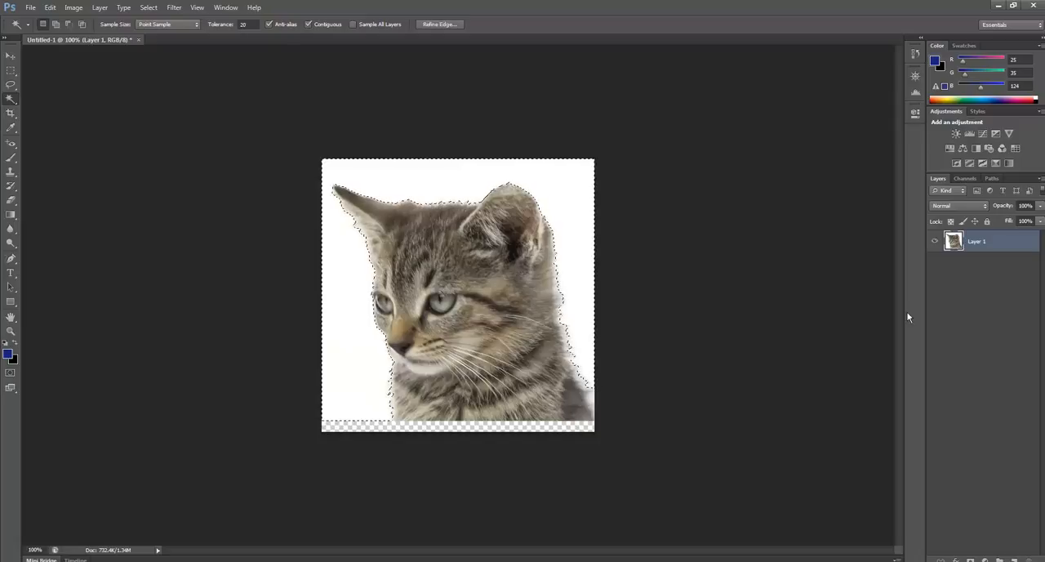
{"action": "key", "text": "Delete"}
{"action": "left_click", "coordinate": [148, 7]}
{"action": "left_click", "coordinate": [176, 30]}
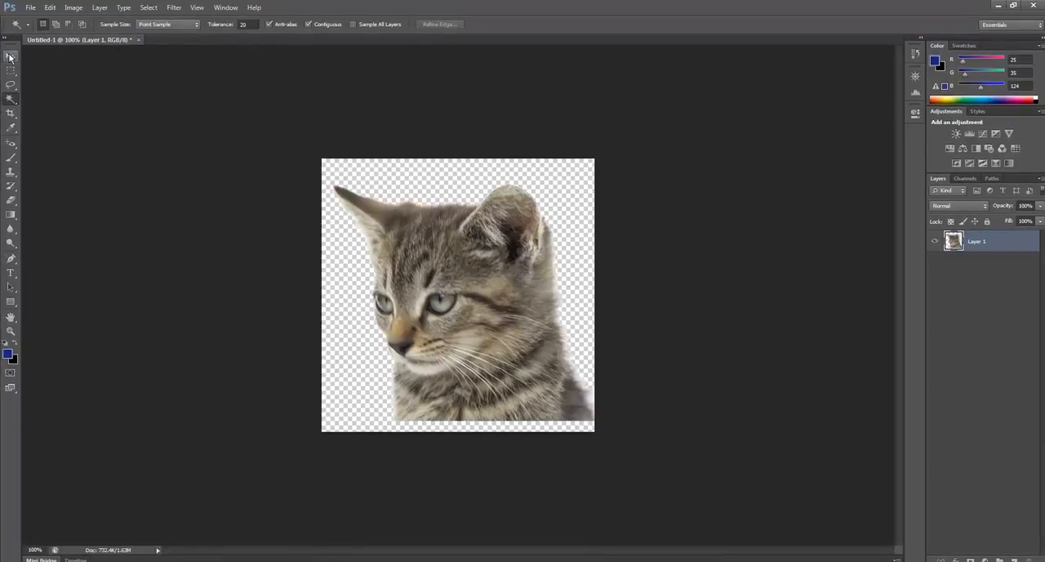
Reposition the kitten against the canvas's bottom edge, removing the white strip exposed along the right side with the Magic Wand.
{"action": "key", "text": "v"}
{"action": "left_click_drag", "start_coordinate": [510, 312], "coordinate": [499, 352]}
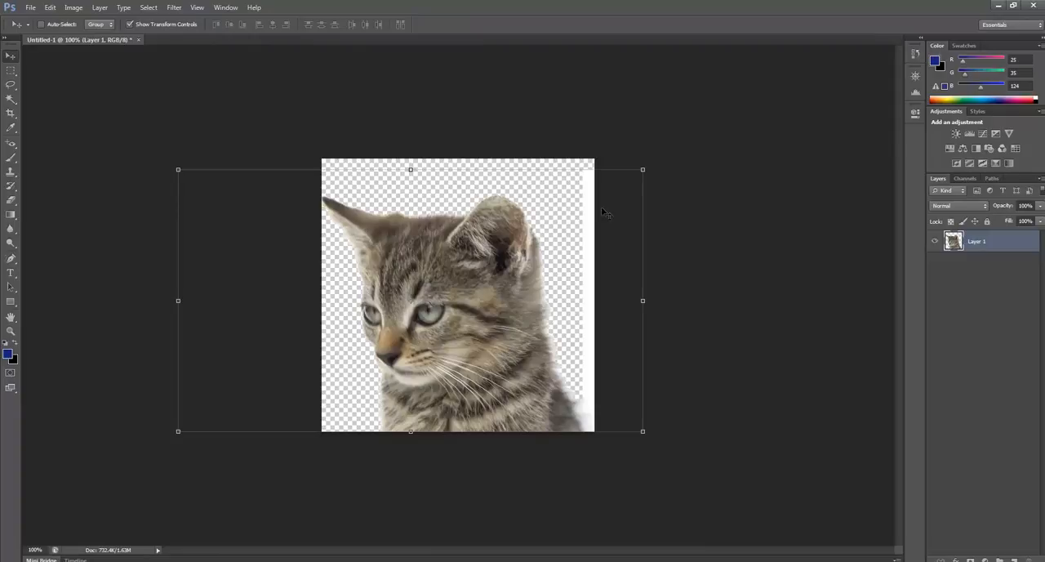
{"action": "left_click", "coordinate": [11, 98]}
{"action": "left_click", "coordinate": [587, 247]}
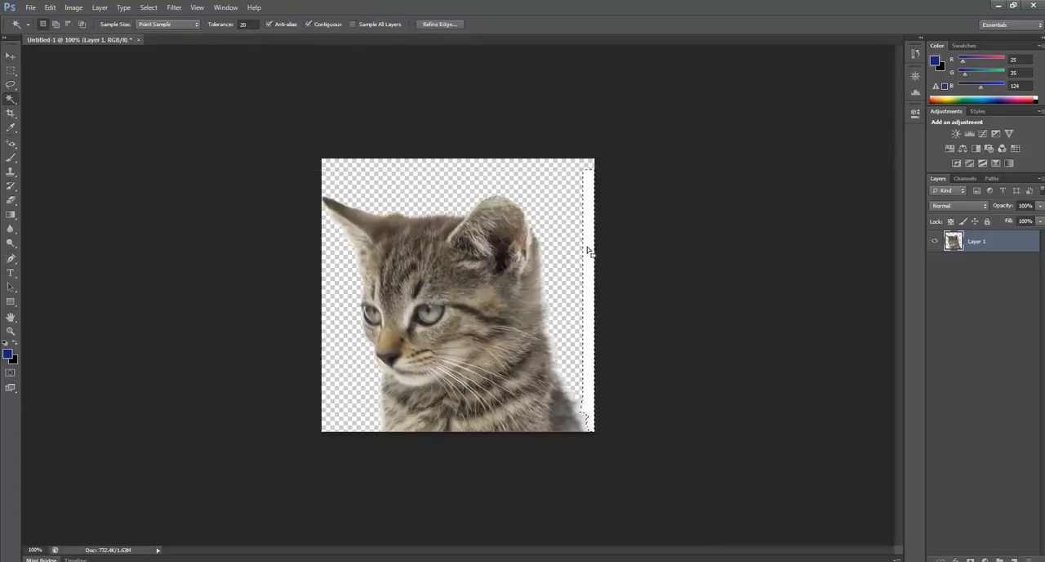
{"action": "left_click", "coordinate": [148, 7]}
{"action": "left_click", "coordinate": [155, 30]}
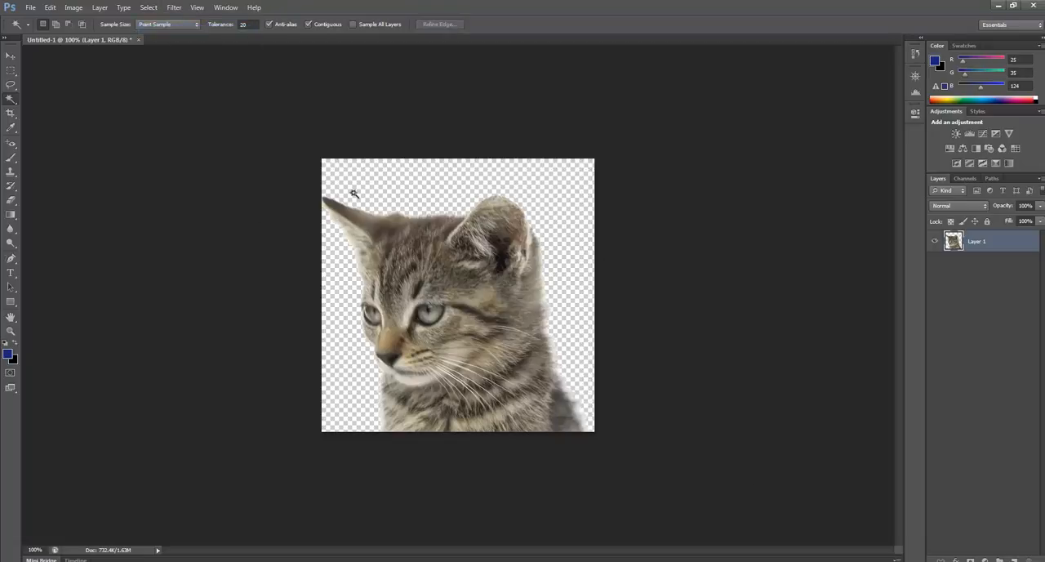
{"action": "left_click", "coordinate": [11, 56]}
{"action": "left_click_drag", "start_coordinate": [377, 335], "coordinate": [383, 335]}
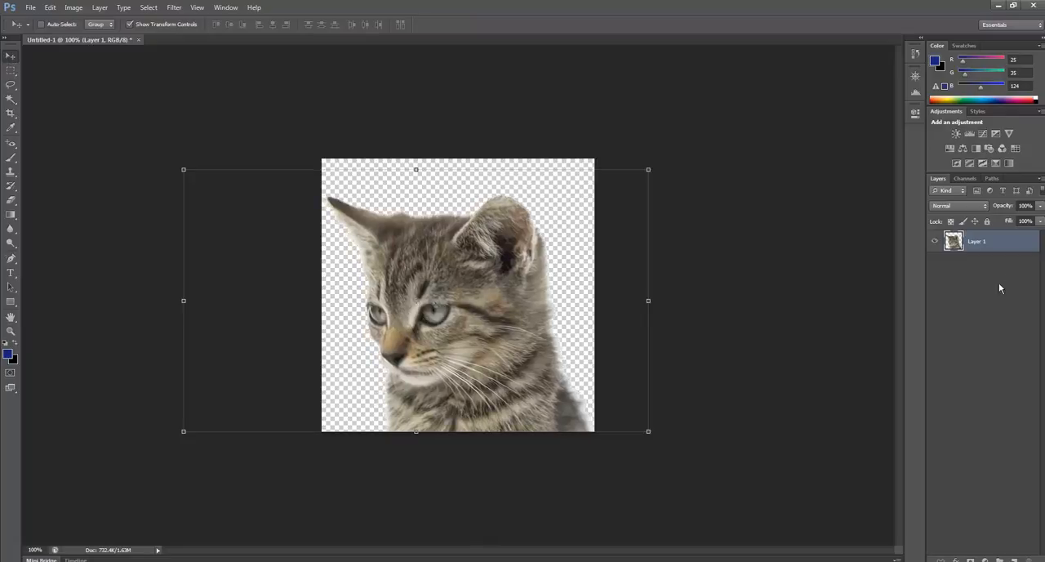
Apply an Outer Glow layer style to Layer 1 with the glow colour white (ffffff) and an enlarged glow size.
{"action": "double_click", "coordinate": [1024, 241]}
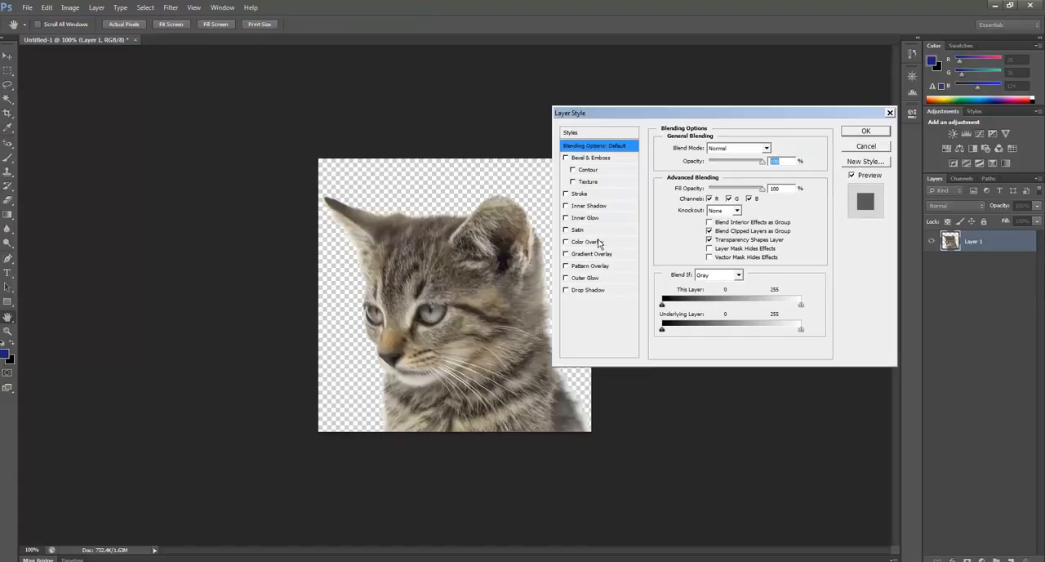
{"action": "left_click", "coordinate": [590, 282]}
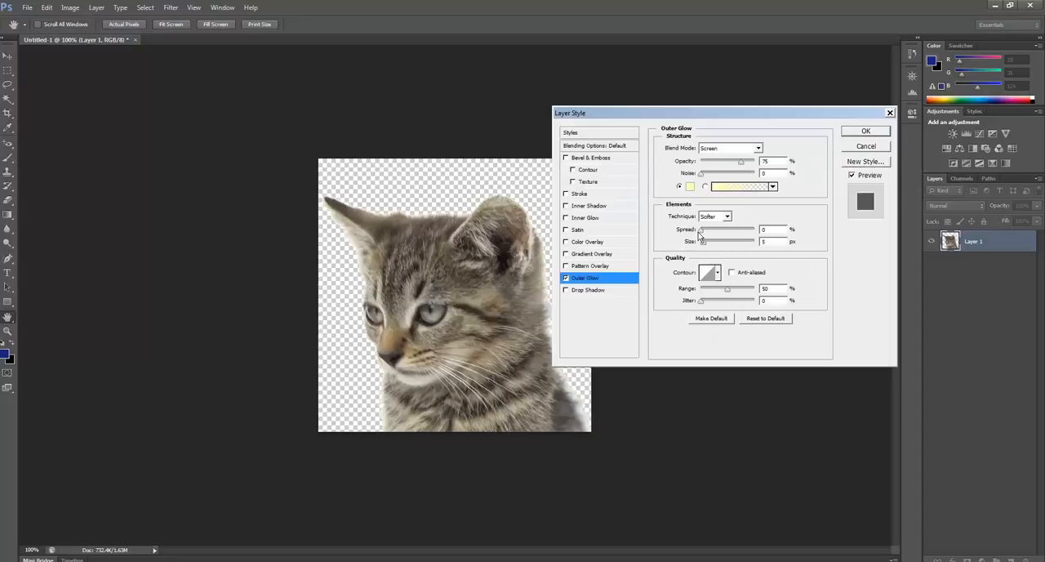
{"action": "mouse_move", "coordinate": [705, 243]}
{"action": "left_mouse_down"}
{"action": "mouse_move", "coordinate": [725, 244]}
{"action": "mouse_move", "coordinate": [706, 246]}
{"action": "mouse_move", "coordinate": [702, 232]}
{"action": "left_mouse_up"}
{"action": "left_click", "coordinate": [691, 187]}
{"action": "left_click_drag", "start_coordinate": [275, 355], "coordinate": [235, 329]}
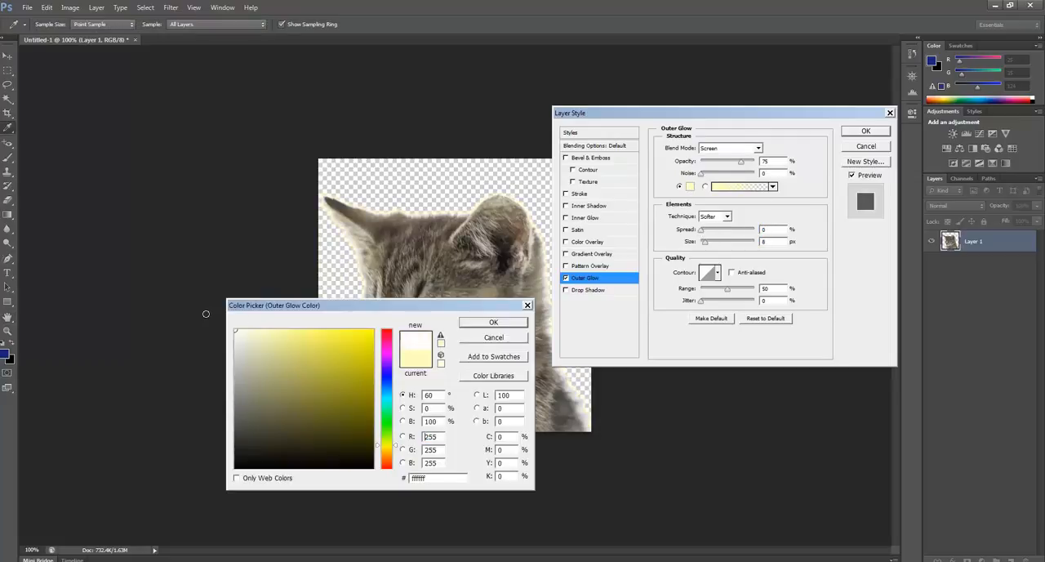
{"action": "left_click", "coordinate": [505, 322]}
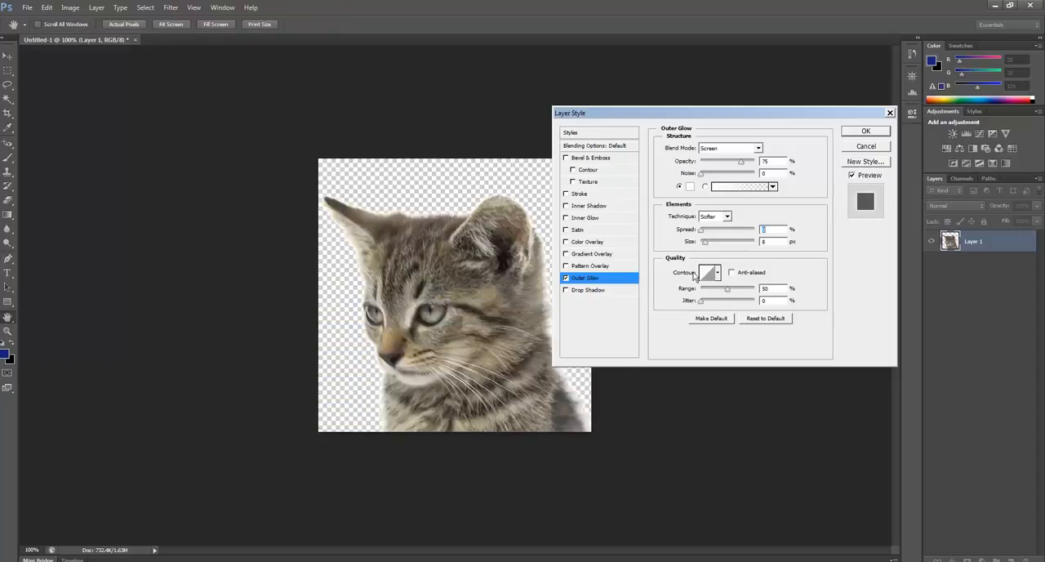
{"action": "mouse_move", "coordinate": [715, 247]}
{"action": "left_mouse_down"}
{"action": "mouse_move", "coordinate": [730, 246]}
{"action": "mouse_move", "coordinate": [702, 244]}
{"action": "mouse_move", "coordinate": [709, 235]}
{"action": "mouse_move", "coordinate": [700, 230]}
{"action": "mouse_move", "coordinate": [713, 242]}
{"action": "left_mouse_up"}
{"action": "left_click", "coordinate": [868, 133]}
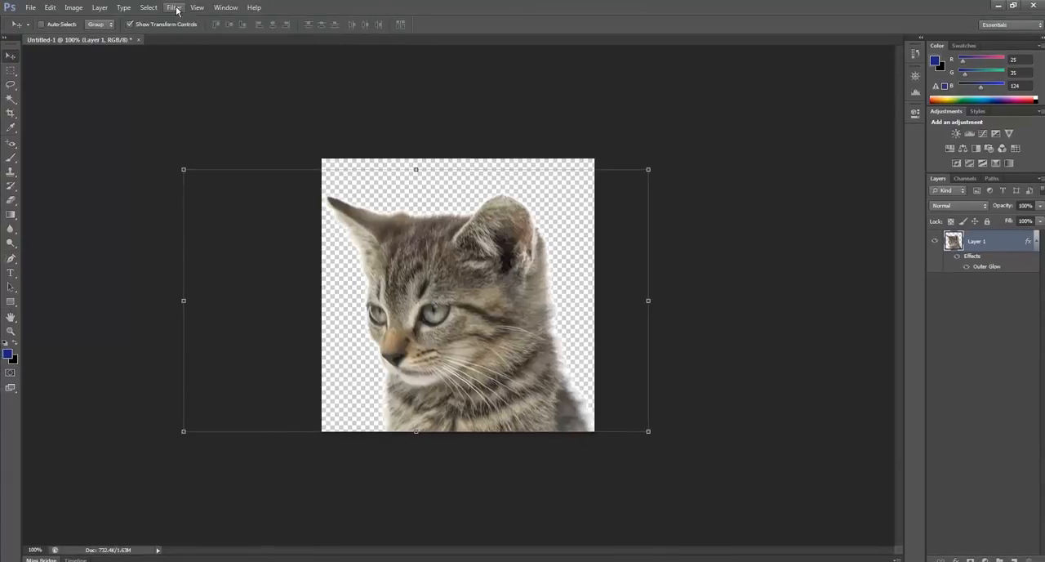
Open the Filter Gallery for the kitten layer and lower the Cutout filter's Edge Simplicity to 2.
{"action": "left_click", "coordinate": [176, 8]}
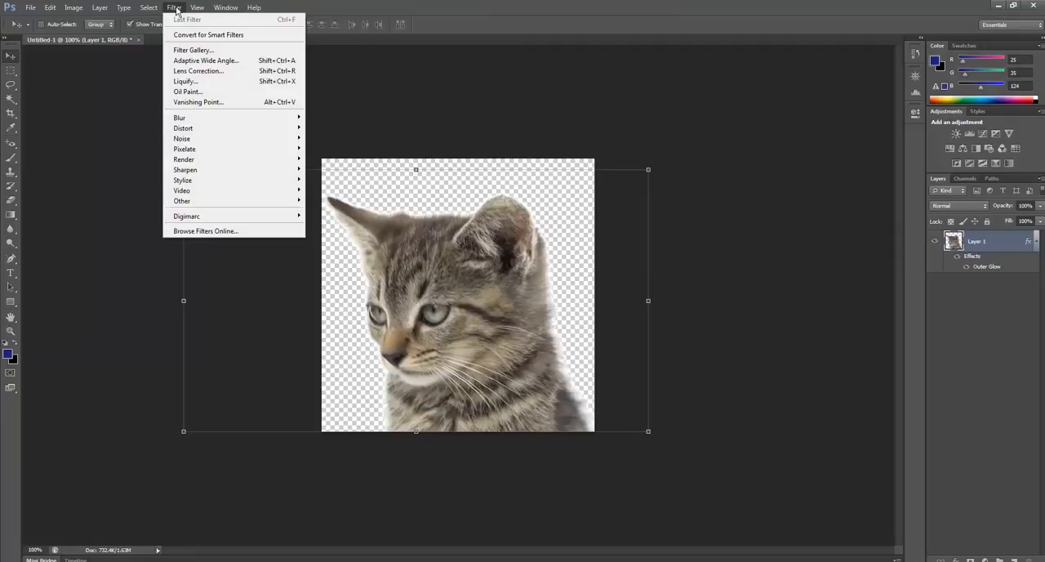
{"action": "left_click", "coordinate": [204, 52]}
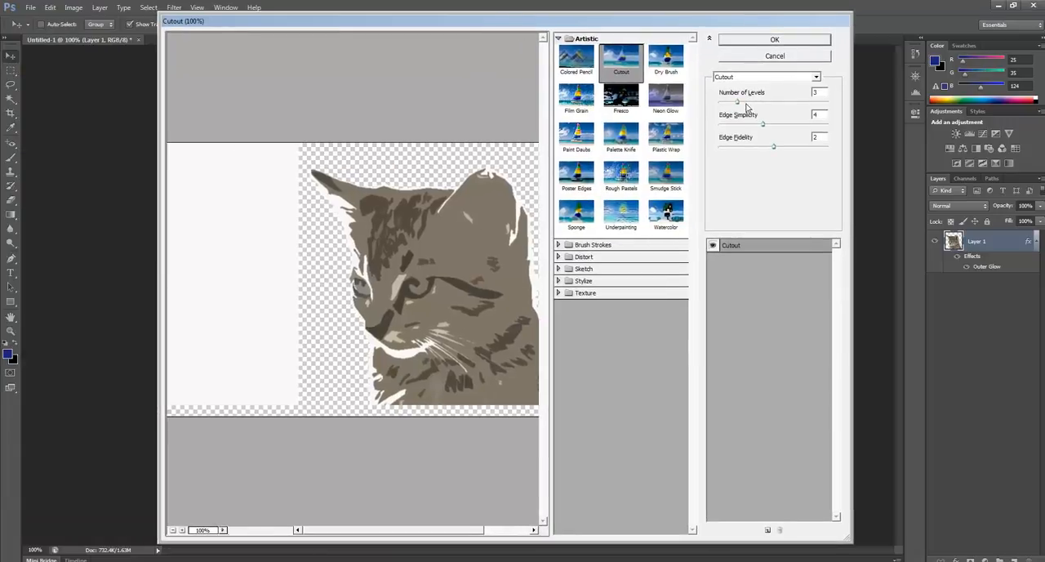
{"action": "left_click_drag", "start_coordinate": [746, 105], "coordinate": [754, 149]}
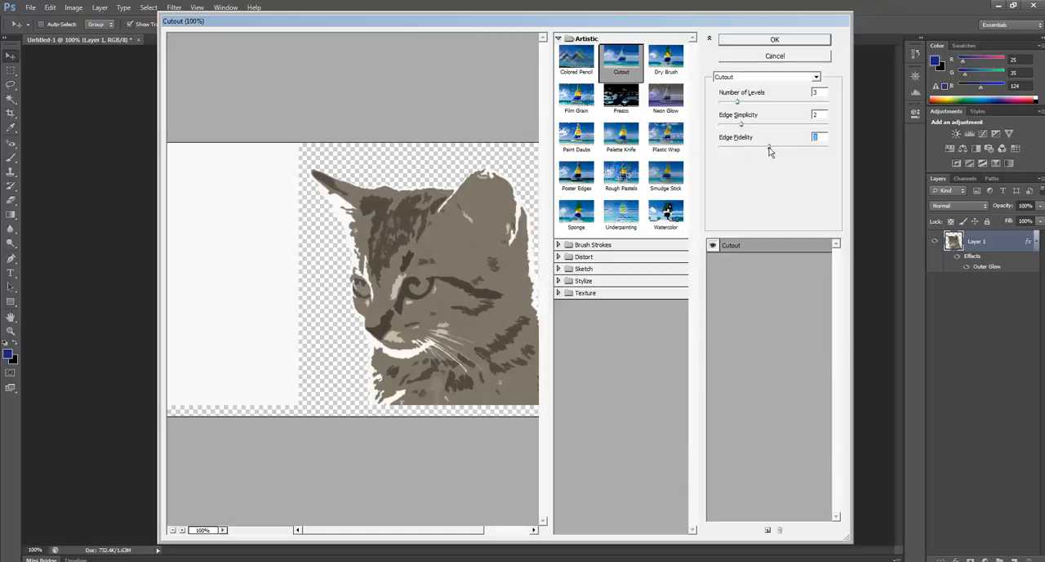
Preview the Smudge Stick, Paint Daubs, Poster Edges and Sponge artistic filters on the kitten.
{"action": "left_click", "coordinate": [668, 179]}
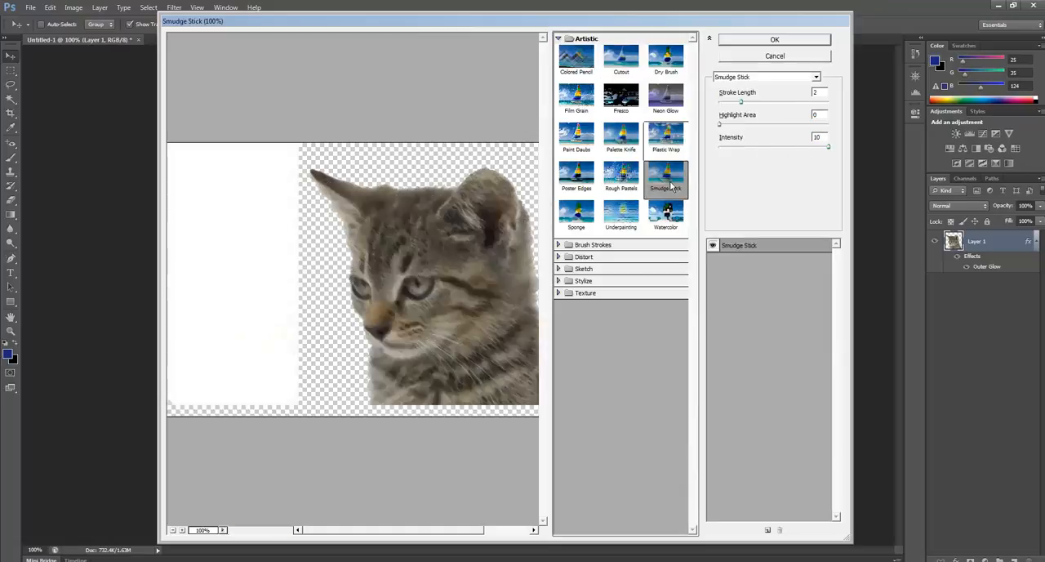
{"action": "left_click", "coordinate": [591, 137]}
{"action": "left_click", "coordinate": [584, 173]}
{"action": "left_click", "coordinate": [578, 214]}
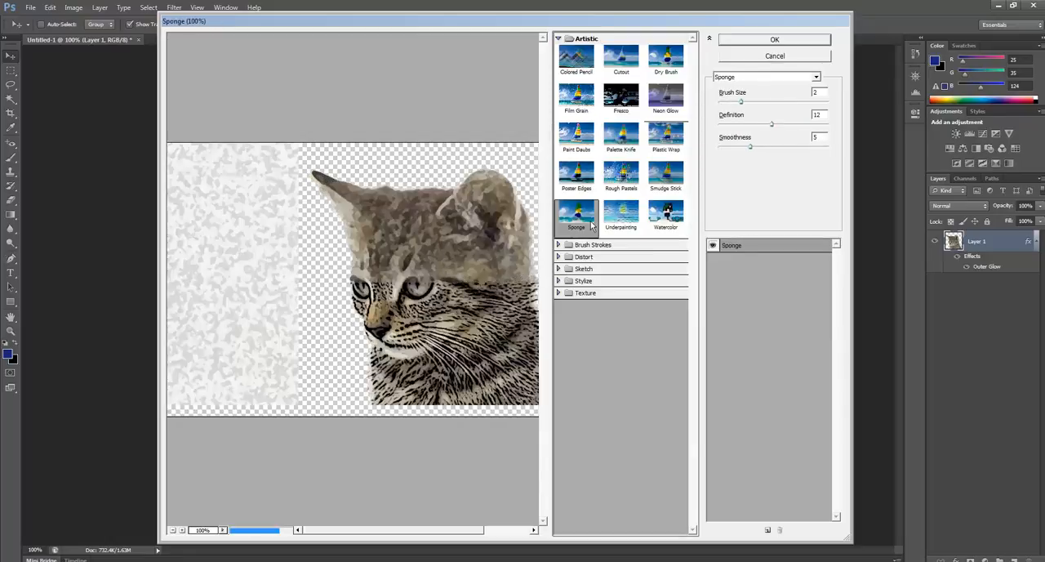
Preview several Brush Strokes filters on the kitten, including Dark Strokes, Sprayed Strokes and Sumi-e.
{"action": "left_click", "coordinate": [593, 244]}
{"action": "left_click", "coordinate": [621, 266]}
{"action": "left_click", "coordinate": [575, 270]}
{"action": "left_click", "coordinate": [576, 304]}
{"action": "left_click", "coordinate": [577, 341]}
{"action": "left_click", "coordinate": [627, 349]}
Preview the Distort filters Diffuse Glow, Glass and Ocean Ripple on the kitten.
{"action": "left_click", "coordinate": [583, 374]}
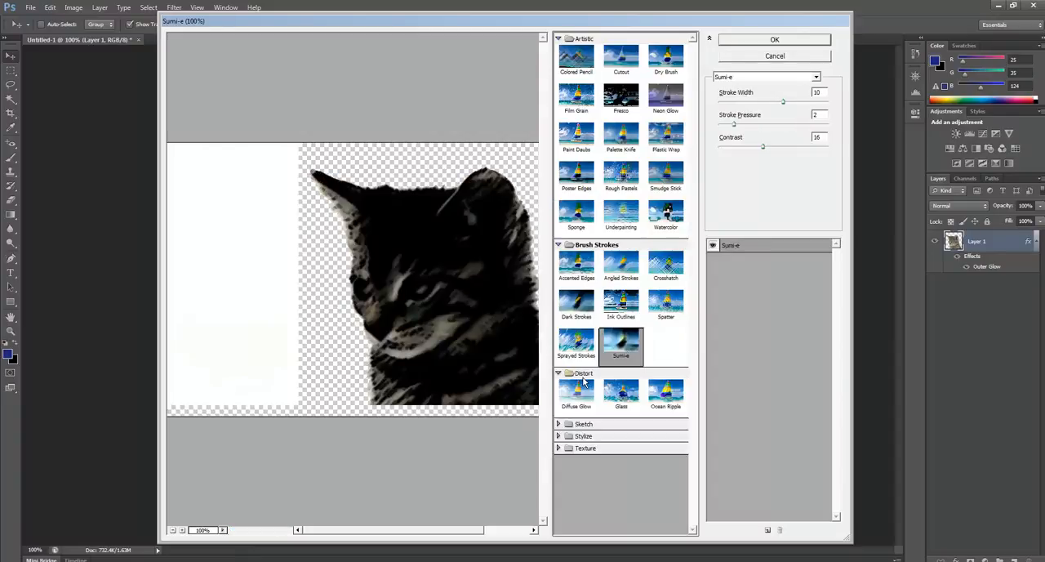
{"action": "left_click", "coordinate": [577, 393]}
{"action": "left_click", "coordinate": [620, 394]}
{"action": "left_click", "coordinate": [668, 395]}
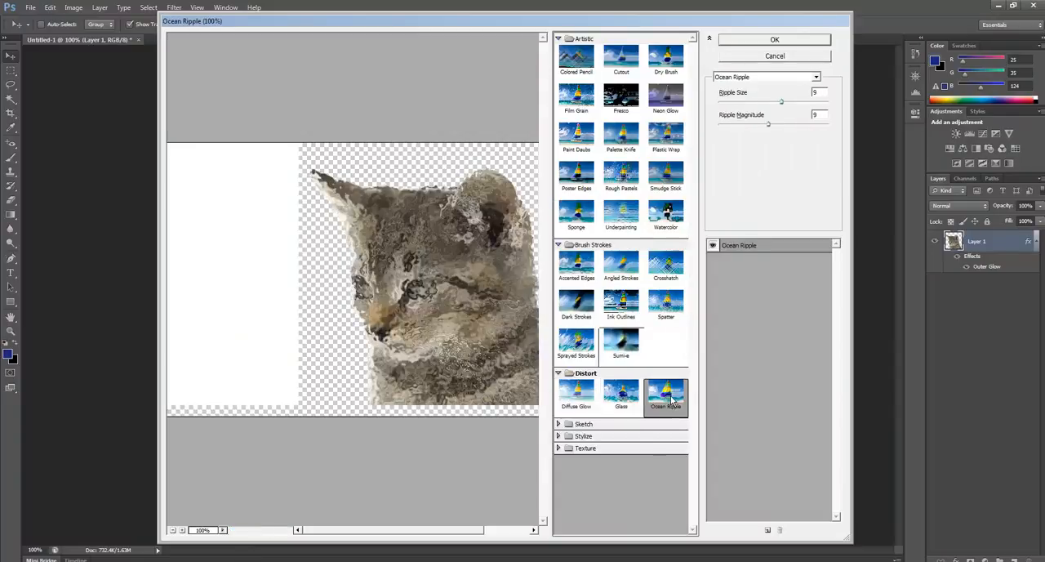
Preview the Charcoal and Stamp sketch filters, raising Stamp's Smoothness and Light/Dark Balance to 50.
{"action": "left_click", "coordinate": [583, 424]}
{"action": "left_click", "coordinate": [665, 337]}
{"action": "left_click", "coordinate": [666, 460]}
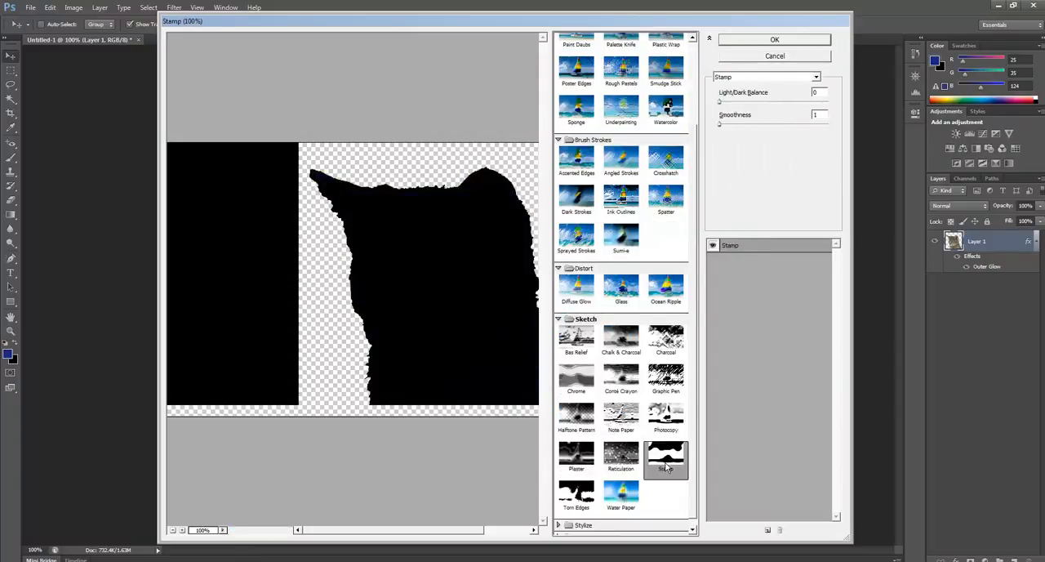
{"action": "left_click_drag", "start_coordinate": [720, 124], "coordinate": [835, 124]}
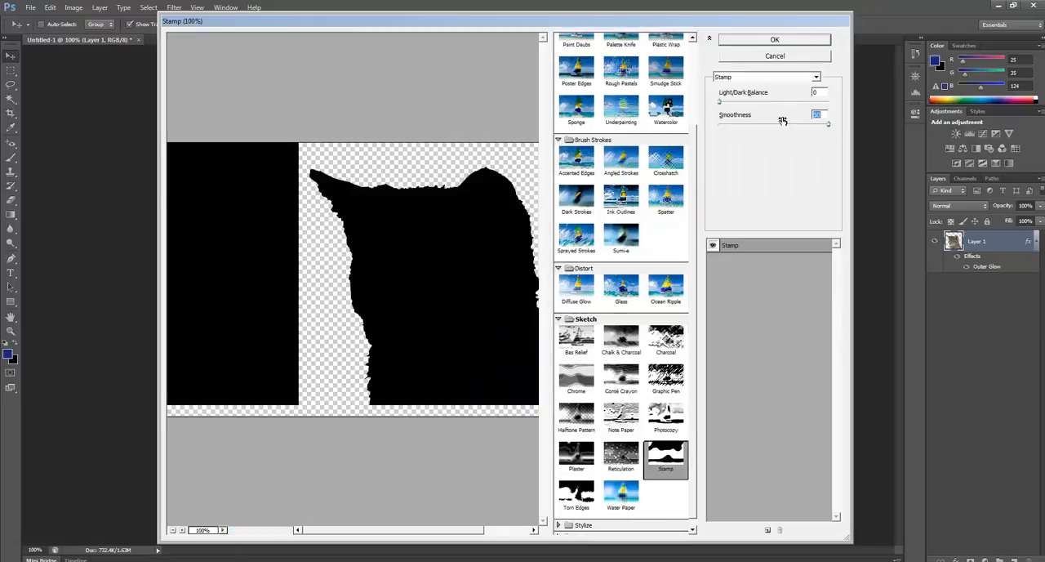
{"action": "left_click_drag", "start_coordinate": [721, 105], "coordinate": [854, 101]}
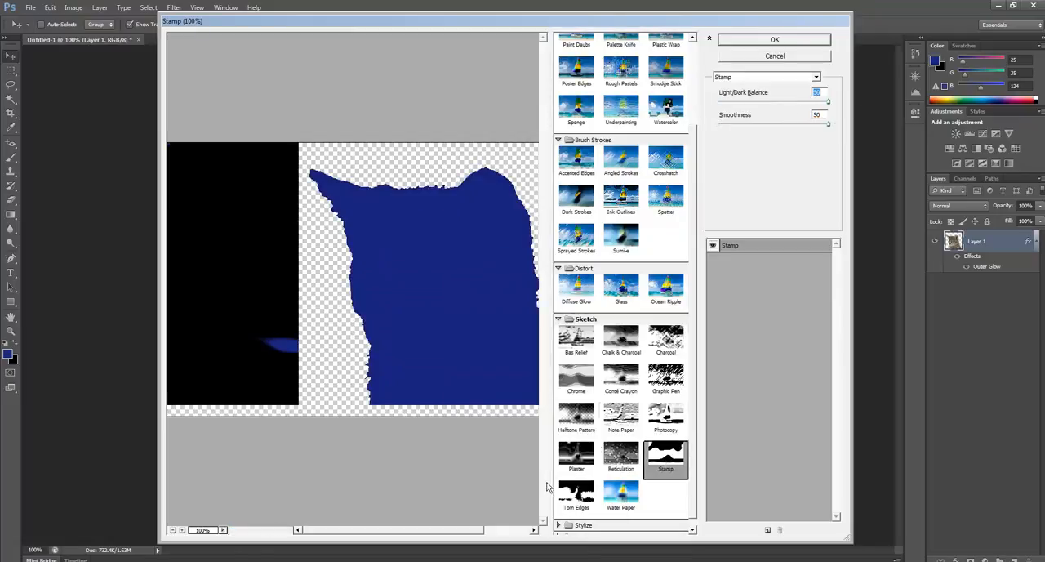
Preview the Plaster, Reticulation and Torn Edges sketch filters on the kitten.
{"action": "left_click", "coordinate": [577, 455]}
{"action": "left_click", "coordinate": [622, 458]}
{"action": "left_click", "coordinate": [581, 494]}
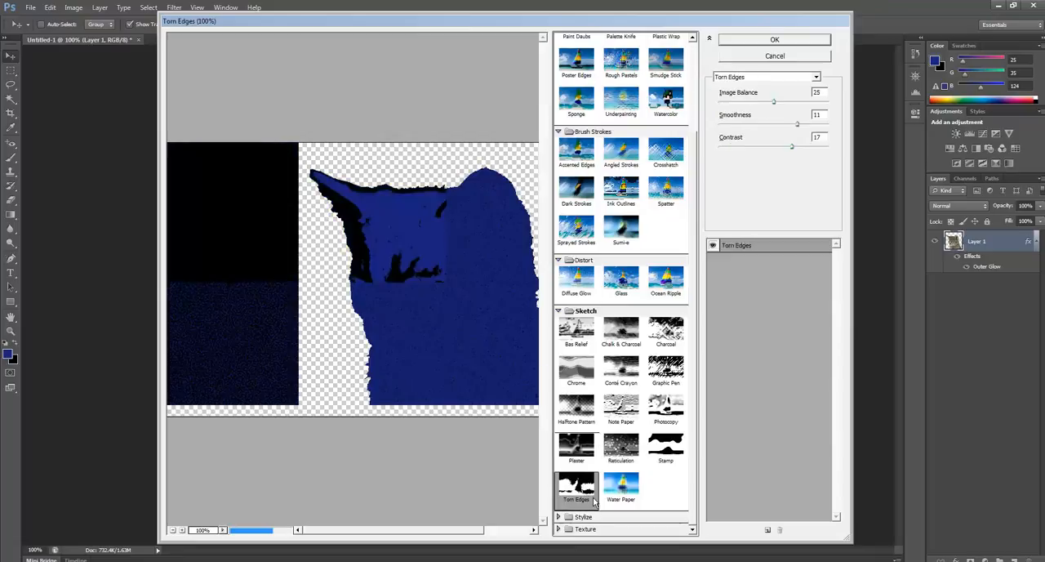
Preview the Glowing Edges filter and the Mosaic Tiles, Stained Glass and Craquelure texture filters on the kitten.
{"action": "left_click", "coordinate": [583, 517]}
{"action": "scroll", "coordinate": [590, 514], "scroll_direction": "down", "scroll_amount": 1}
{"action": "left_click", "coordinate": [593, 498]}
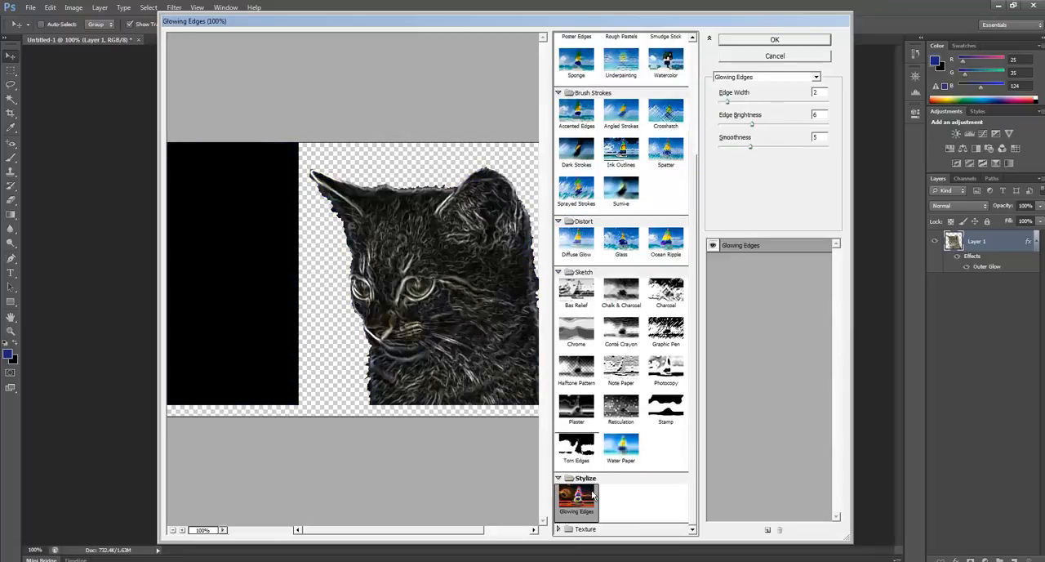
{"action": "left_click", "coordinate": [585, 529]}
{"action": "left_click", "coordinate": [660, 506]}
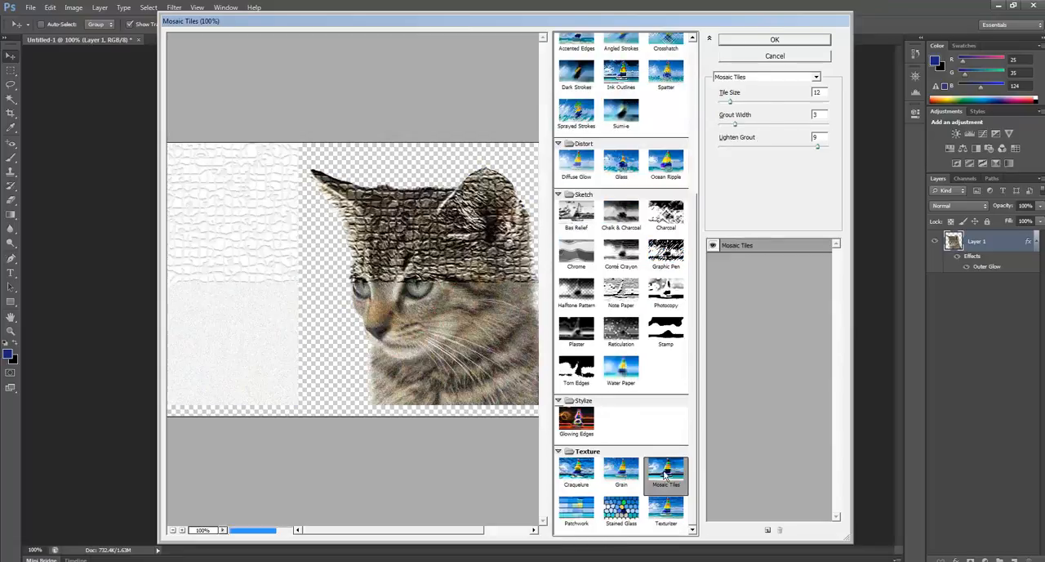
{"action": "left_click", "coordinate": [621, 508]}
{"action": "left_click", "coordinate": [576, 470]}
{"action": "scroll", "coordinate": [645, 245], "scroll_direction": "up", "scroll_amount": 5}
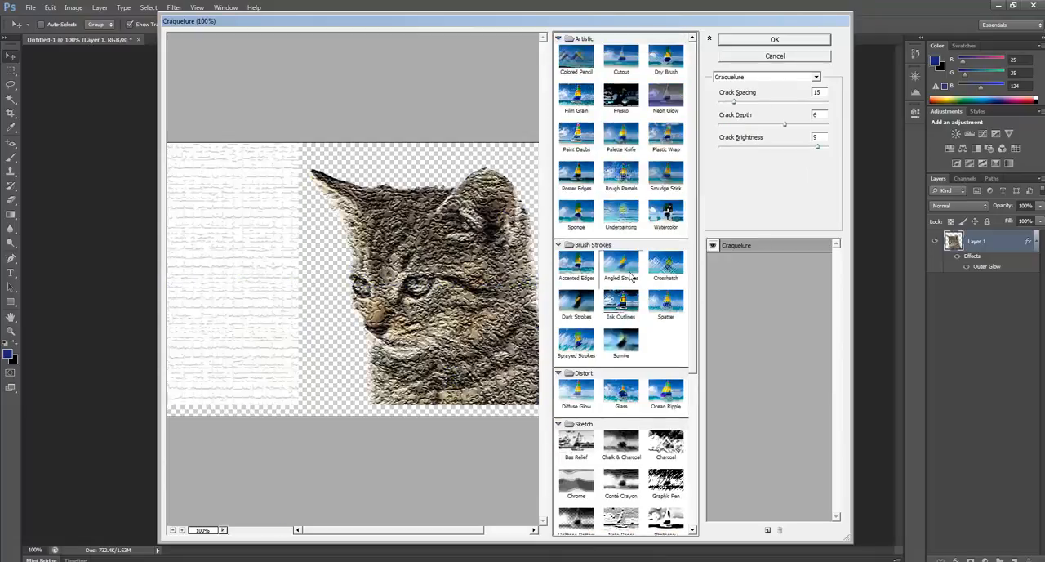
Apply the Cutout filter to the kitten with Number of Levels 5, Edge Simplicity 0 and maximum Edge Fidelity.
{"action": "left_click", "coordinate": [623, 60]}
{"action": "left_click_drag", "start_coordinate": [741, 124], "coordinate": [782, 101]}
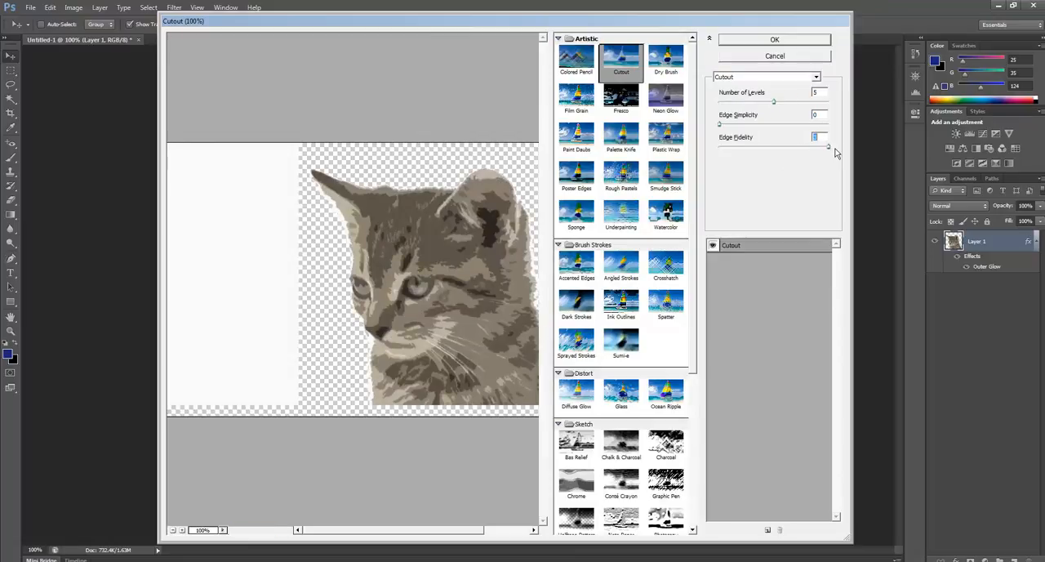
{"action": "left_click", "coordinate": [775, 39]}
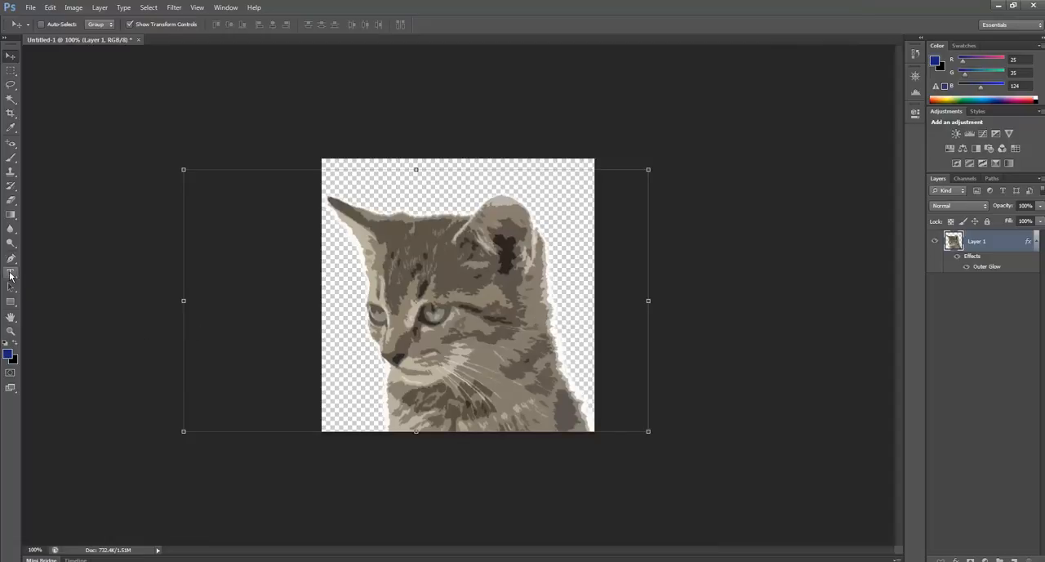
Add a text layer reading "Kitty Cafe" across the kitten's forehead.
{"action": "left_click", "coordinate": [11, 274]}
{"action": "key", "text": "t"}
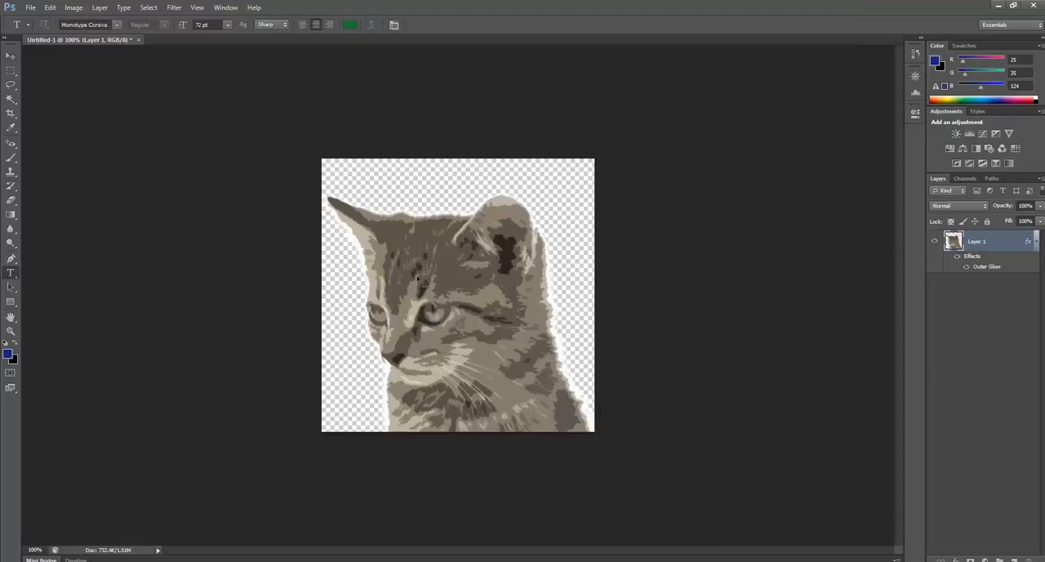
{"action": "left_click", "coordinate": [422, 269]}
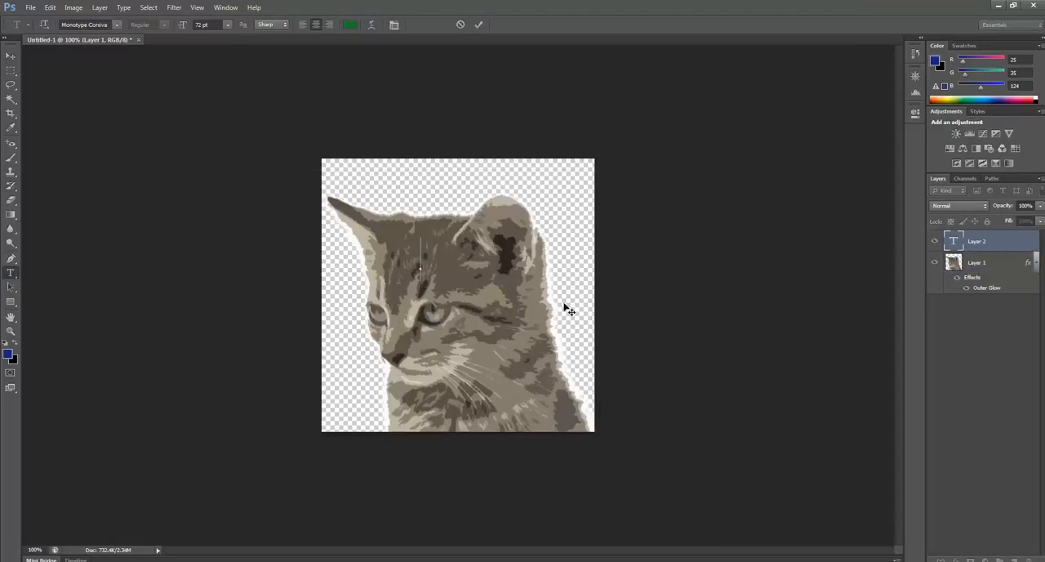
{"action": "type", "text": "Kitty Cafe"}
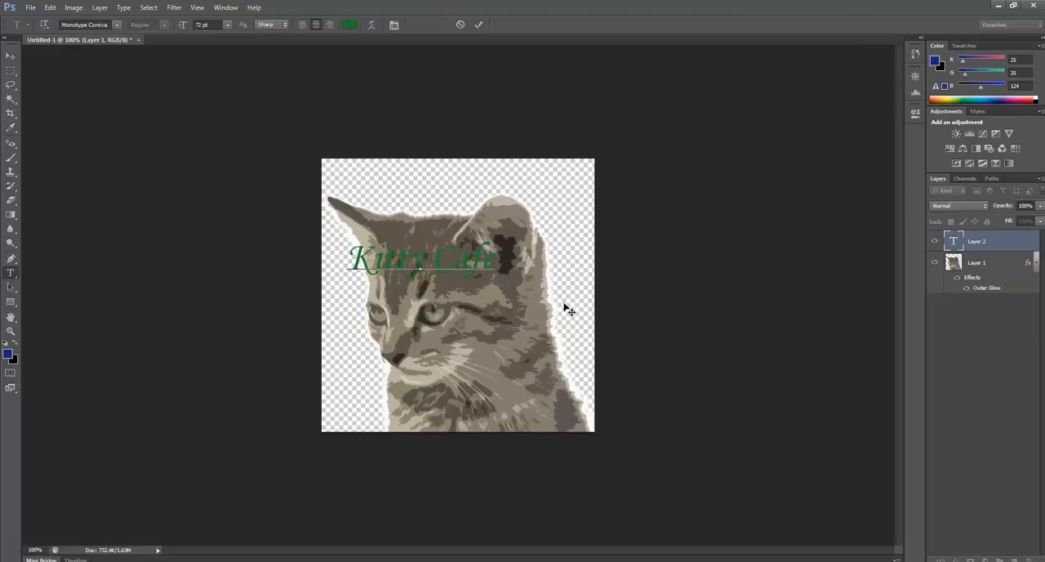
Try Eras Bold ITC on the whole "Kitty Cafe" text, then set its font to Harlow Solid Italic.
{"action": "left_click_drag", "start_coordinate": [495, 260], "coordinate": [347, 260]}
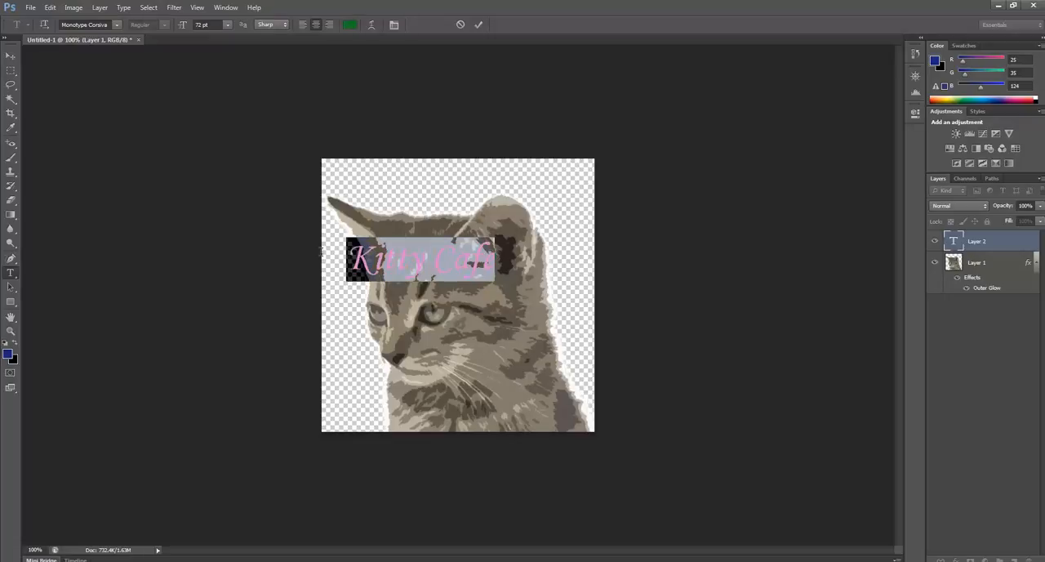
{"action": "left_click", "coordinate": [119, 24]}
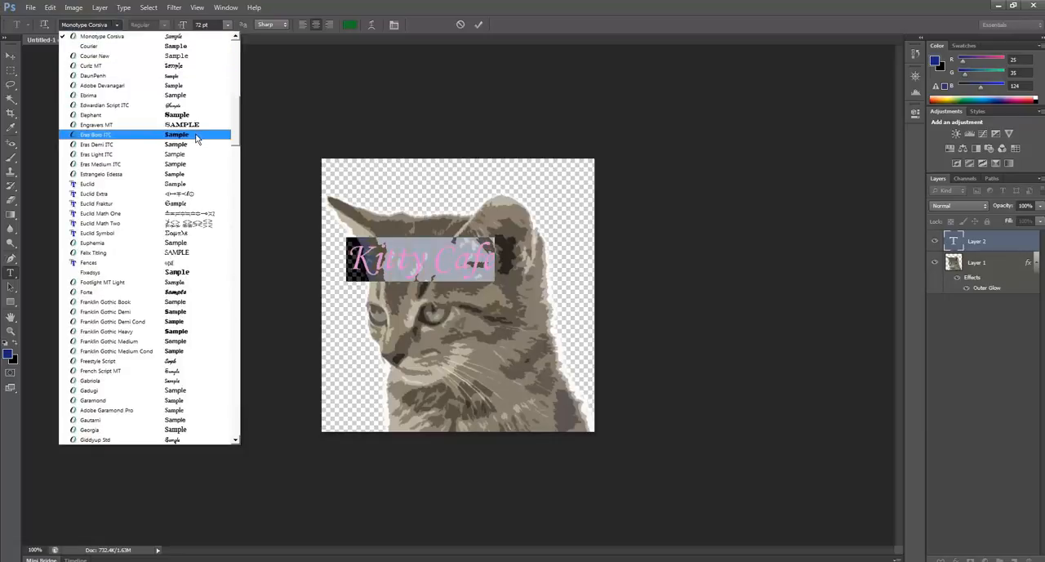
{"action": "left_click", "coordinate": [196, 139]}
{"action": "left_click", "coordinate": [114, 26]}
{"action": "scroll", "coordinate": [196, 288], "scroll_direction": "down", "scroll_amount": 4}
{"action": "scroll", "coordinate": [196, 288], "scroll_direction": "down", "scroll_amount": 1}
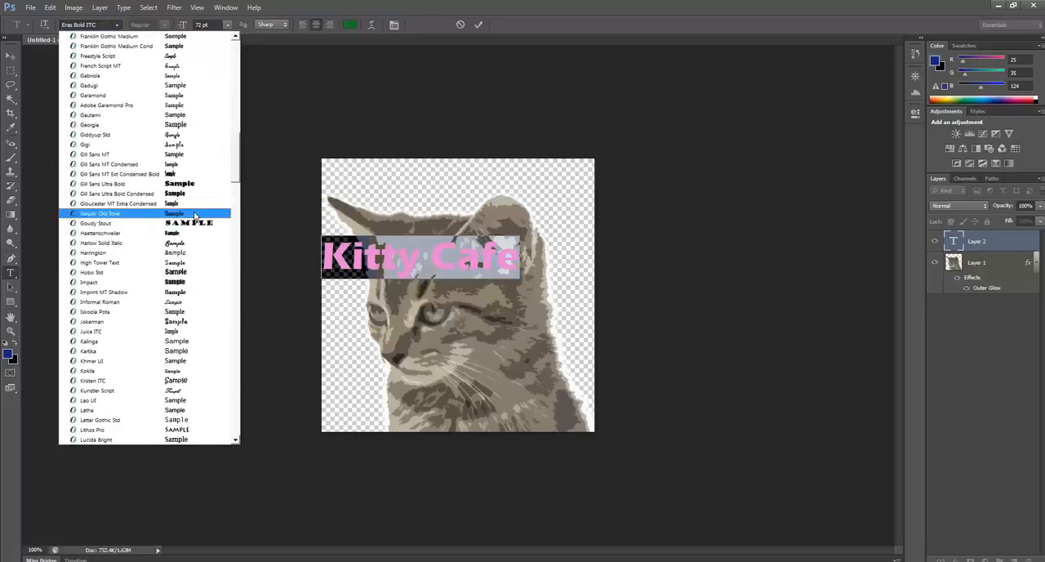
{"action": "left_click", "coordinate": [196, 242]}
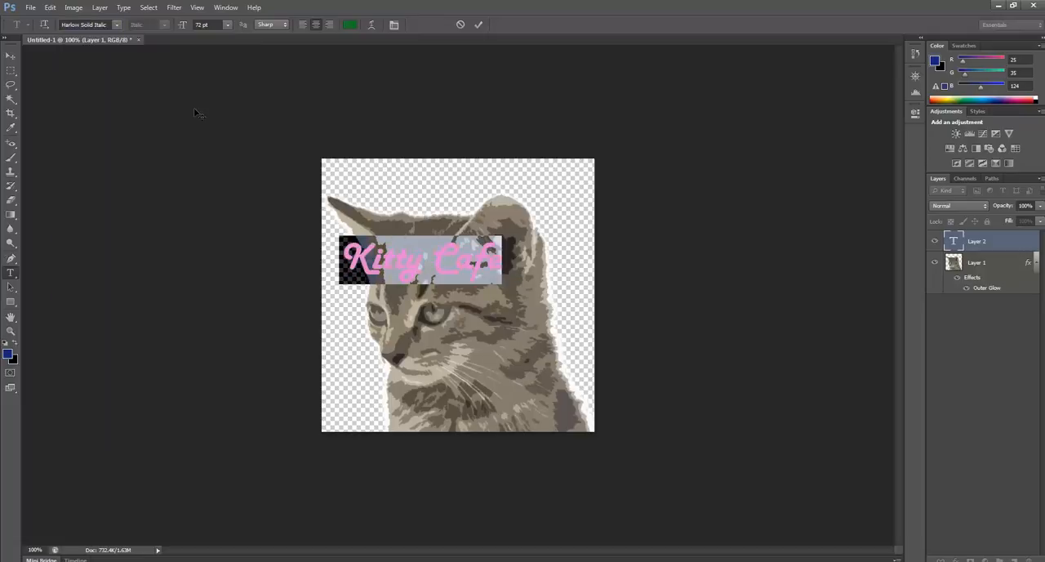
Change the "Kitty Cafe" text colour to red (ec1230).
{"action": "left_click", "coordinate": [348, 26]}
{"action": "left_click_drag", "start_coordinate": [380, 392], "coordinate": [383, 332]}
{"action": "left_click", "coordinate": [367, 339]}
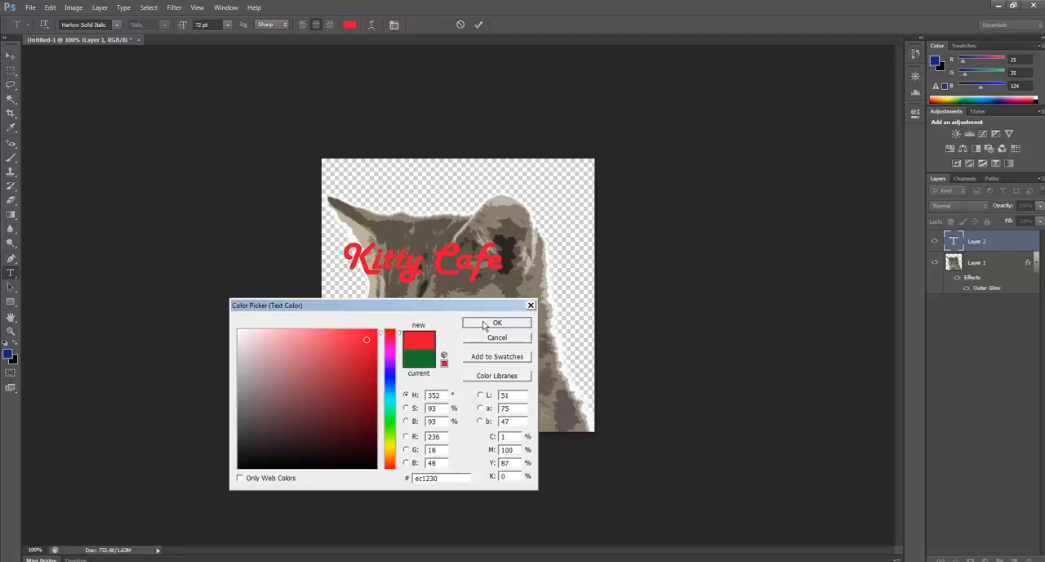
{"action": "left_click", "coordinate": [484, 324]}
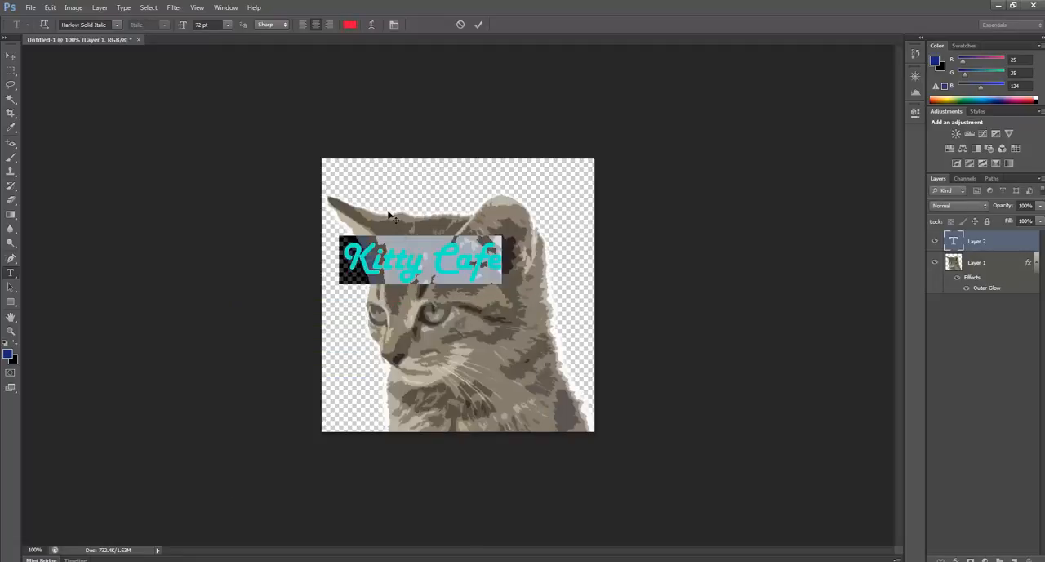
Set the "Kitty Cafe" text size to 100 pt.
{"action": "left_click", "coordinate": [227, 25]}
{"action": "left_click", "coordinate": [196, 25]}
{"action": "left_click", "coordinate": [177, 27]}
{"action": "type", "text": "100"}
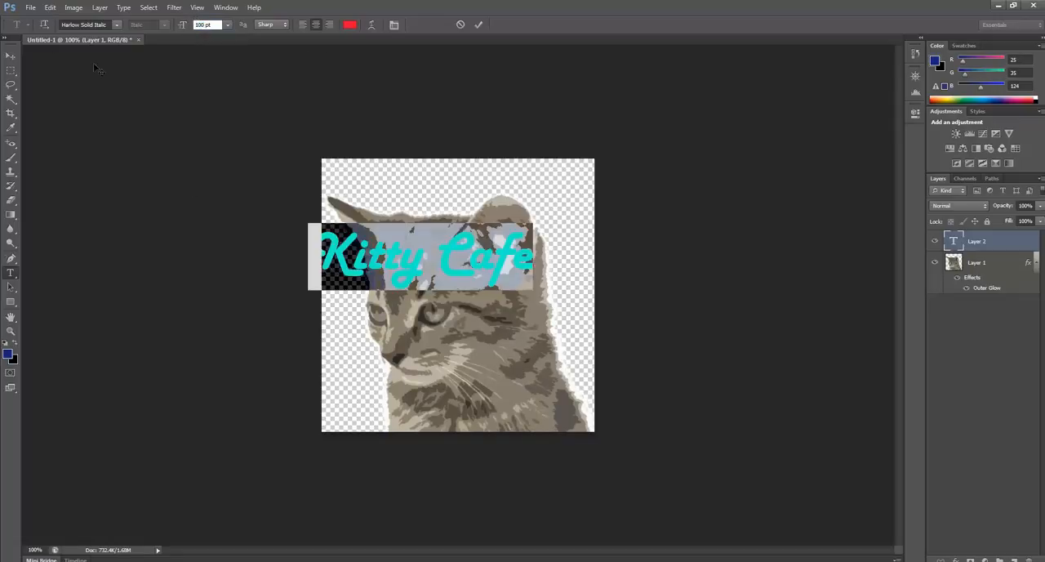
Warp the "Kitty Cafe" text with the horizontal Arch style at +50% bend and move it fully inside the canvas.
{"action": "left_click", "coordinate": [371, 24]}
{"action": "left_click", "coordinate": [536, 167]}
{"action": "left_click", "coordinate": [516, 200]}
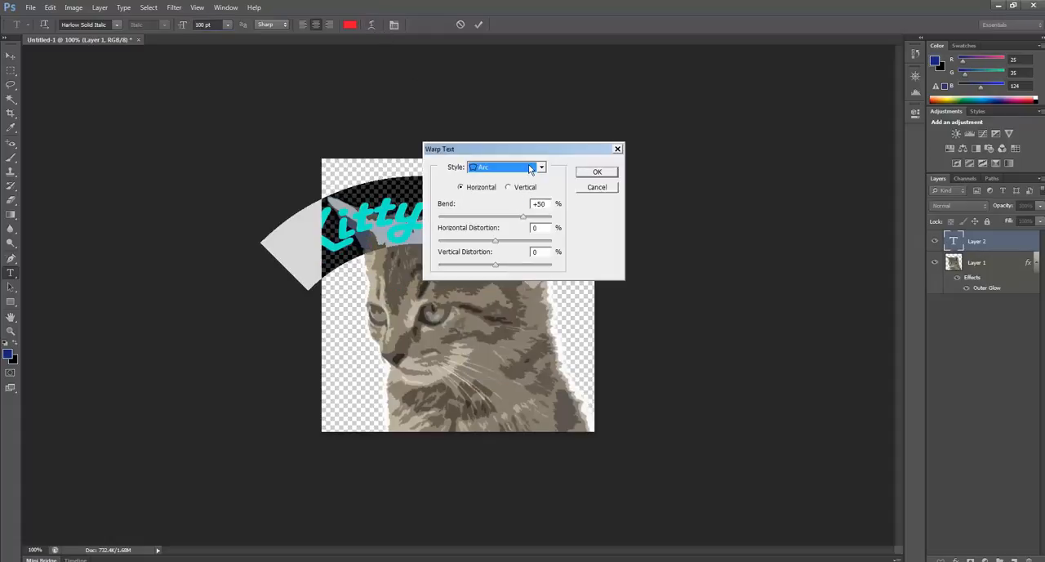
{"action": "left_click", "coordinate": [530, 168]}
{"action": "left_click", "coordinate": [514, 242]}
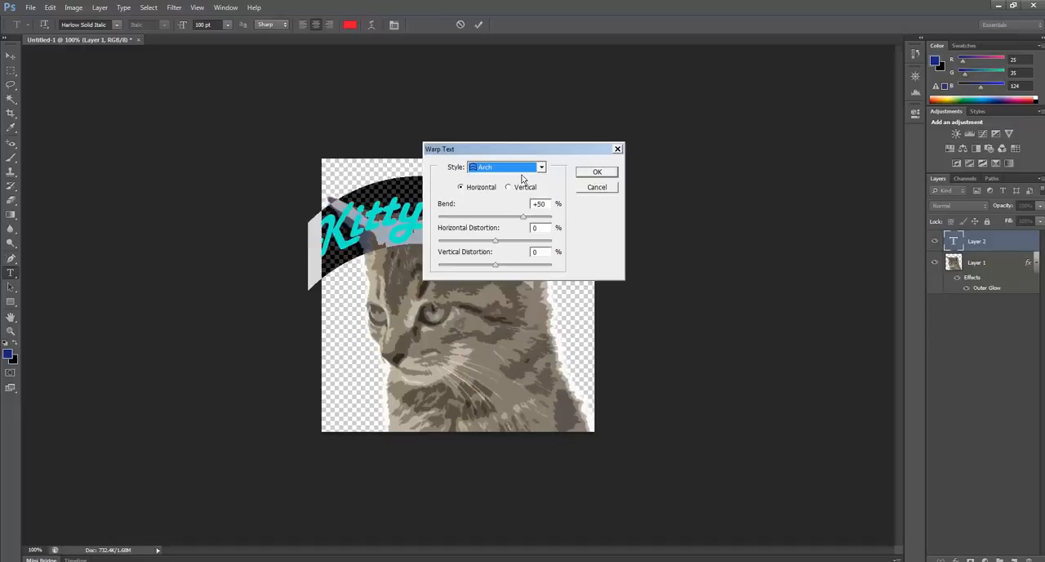
{"action": "left_click", "coordinate": [597, 173]}
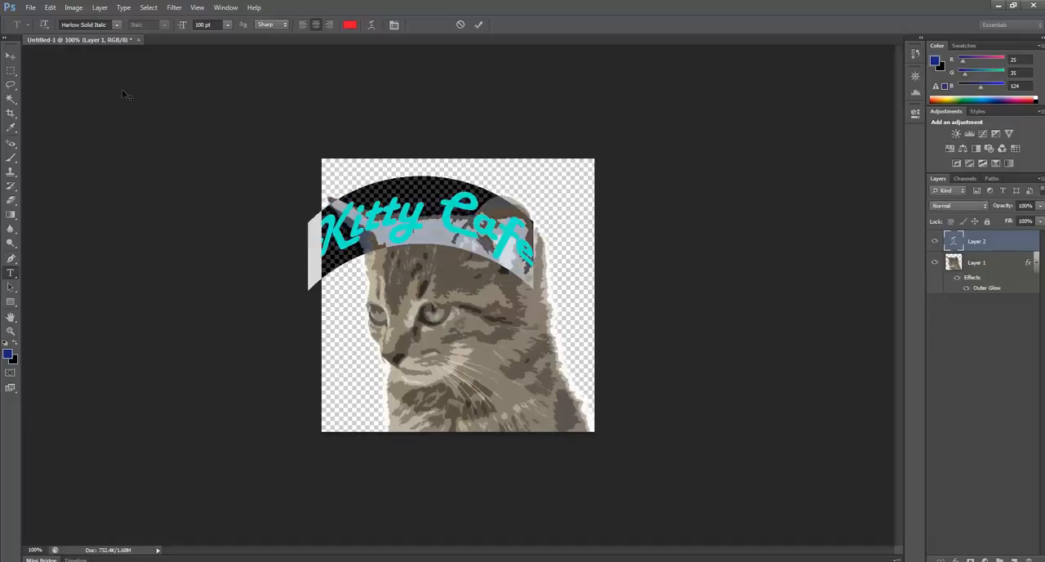
{"action": "left_click", "coordinate": [9, 57]}
{"action": "left_click_drag", "start_coordinate": [451, 225], "coordinate": [519, 231]}
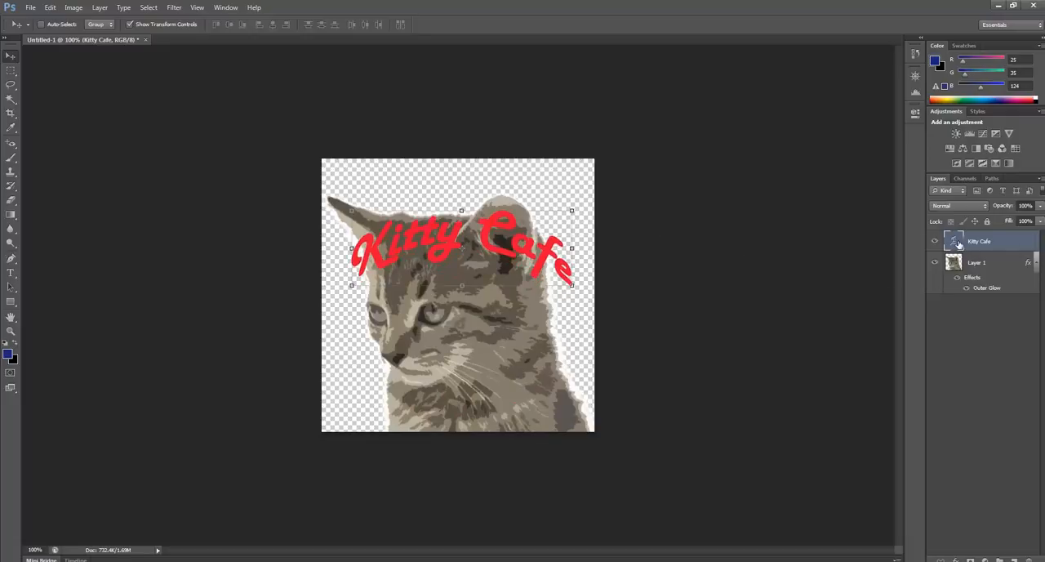
Add a 3 px white outside Stroke to the Kitty Cafe text layer's style.
{"action": "double_click", "coordinate": [1031, 241]}
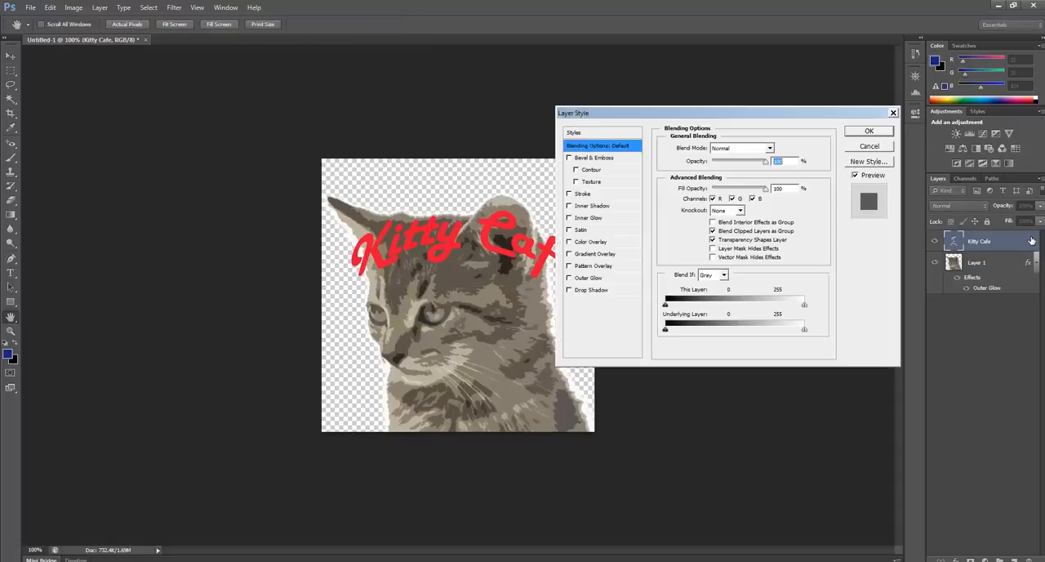
{"action": "left_click_drag", "start_coordinate": [733, 116], "coordinate": [809, 95]}
{"action": "left_click", "coordinate": [656, 167]}
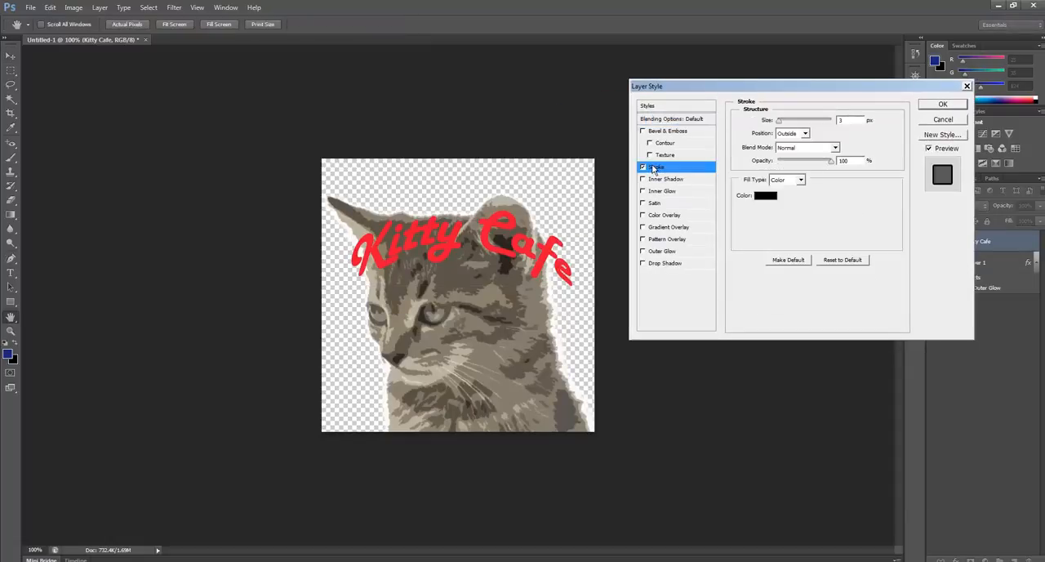
{"action": "left_click", "coordinate": [771, 196]}
{"action": "left_click_drag", "start_coordinate": [363, 340], "coordinate": [257, 315]}
{"action": "left_click", "coordinate": [482, 319]}
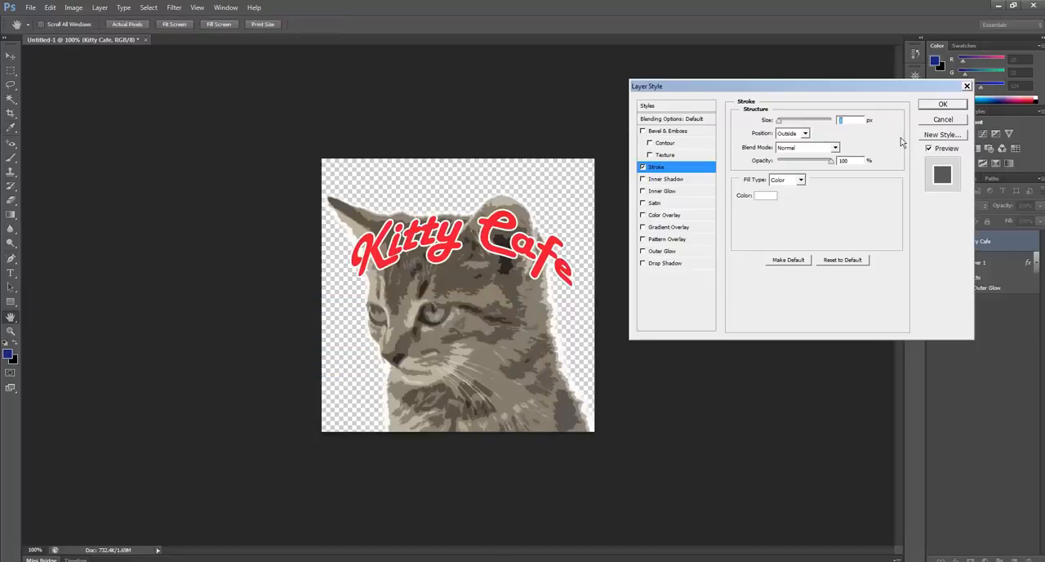
Add a smooth Inner Bevel with Bevel & Emboss to the Kitty Cafe layer and move the text up over the ears.
{"action": "left_click", "coordinate": [656, 133]}
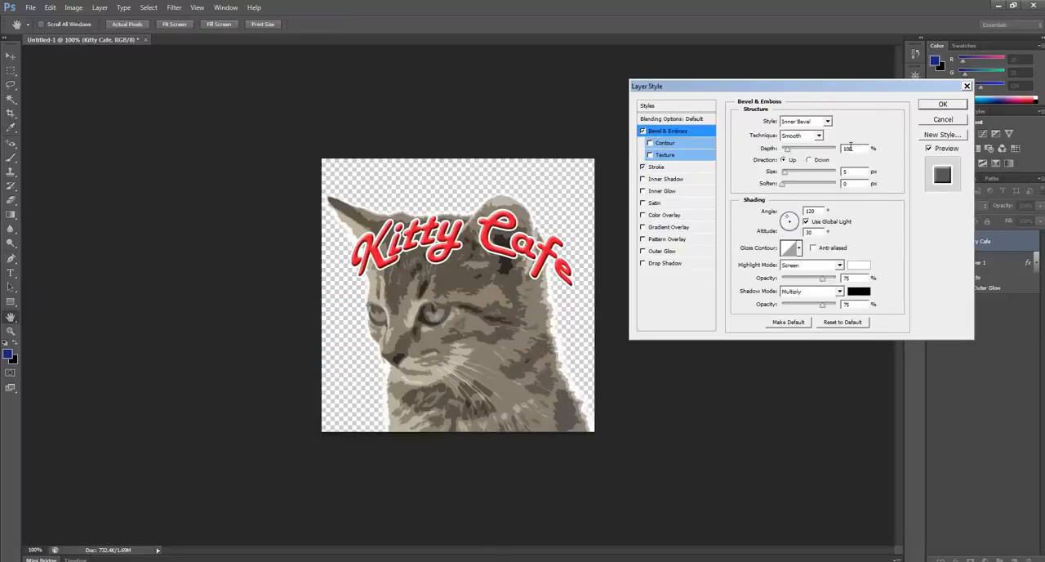
{"action": "left_click", "coordinate": [943, 104]}
{"action": "key", "text": "v"}
{"action": "left_click_drag", "start_coordinate": [530, 248], "coordinate": [531, 223]}
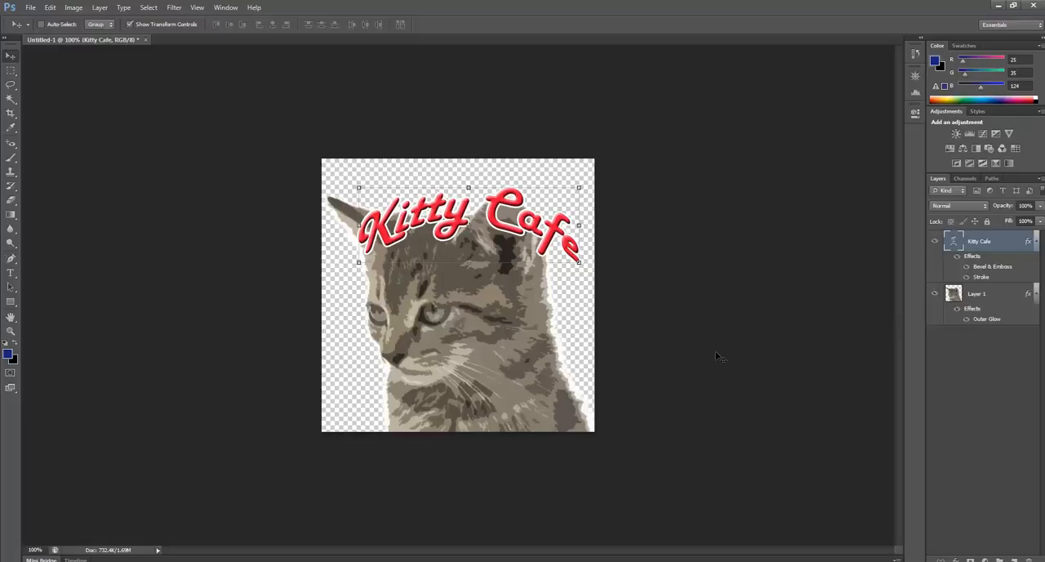
Begin saving the Kitty Cafe logo as a new file in the Reading Club 19_01 folder, with PNG as the format.
{"action": "left_click", "coordinate": [31, 7]}
{"action": "left_click", "coordinate": [56, 141]}
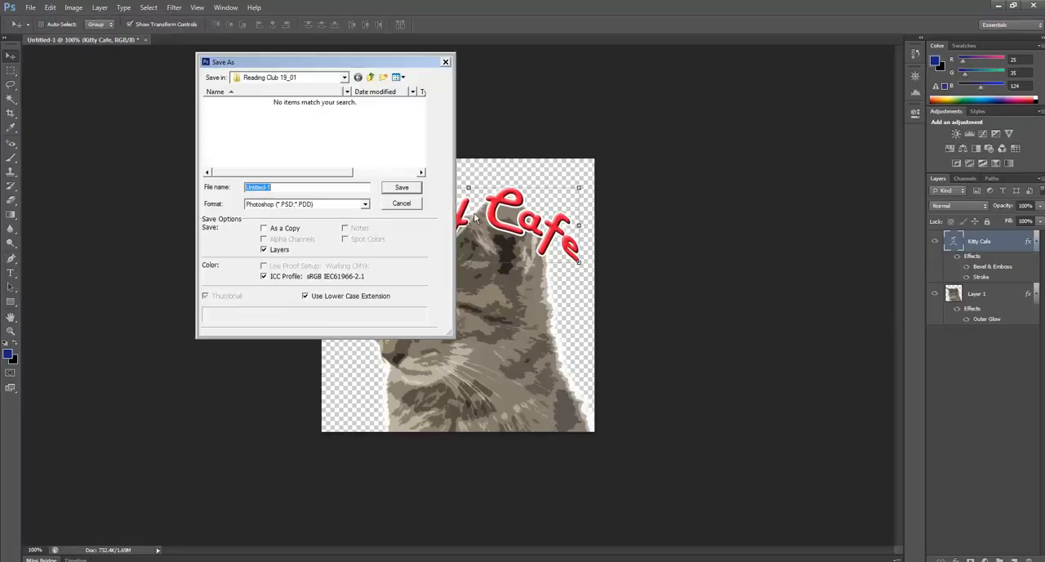
{"action": "left_click", "coordinate": [316, 205]}
{"action": "left_click", "coordinate": [315, 209]}
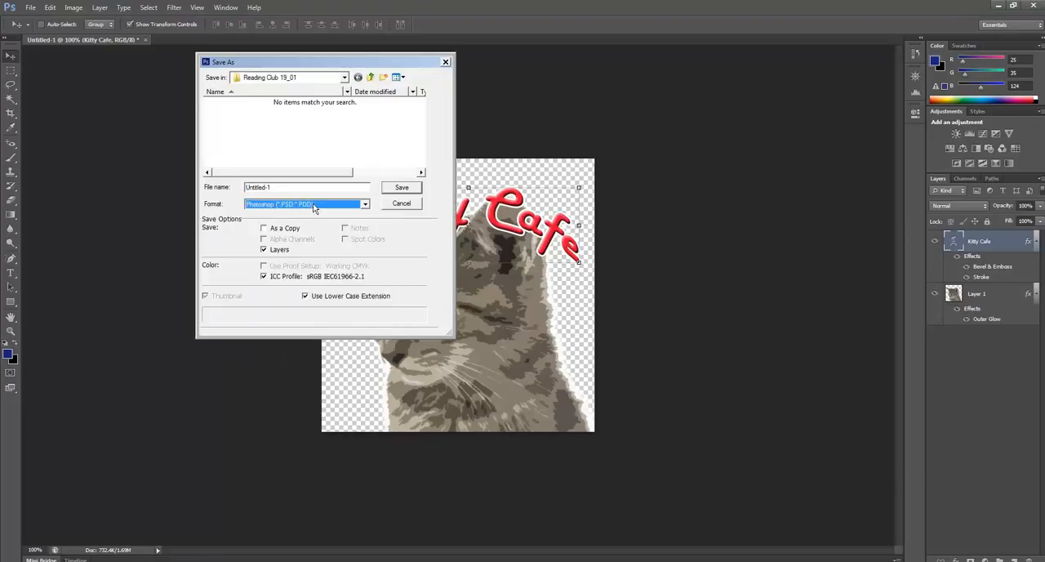
{"action": "left_click", "coordinate": [365, 206]}
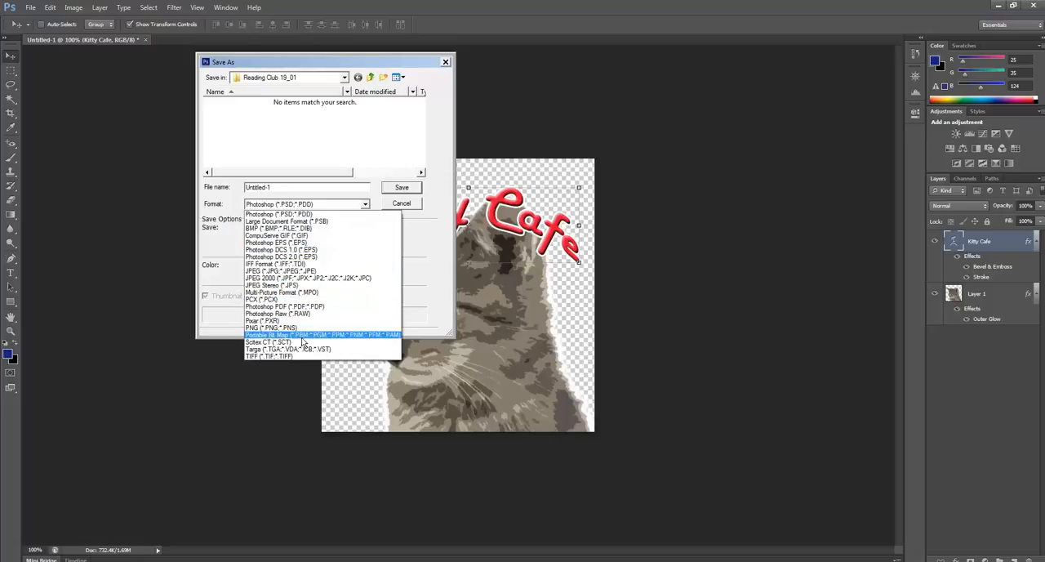
{"action": "left_click", "coordinate": [366, 214]}
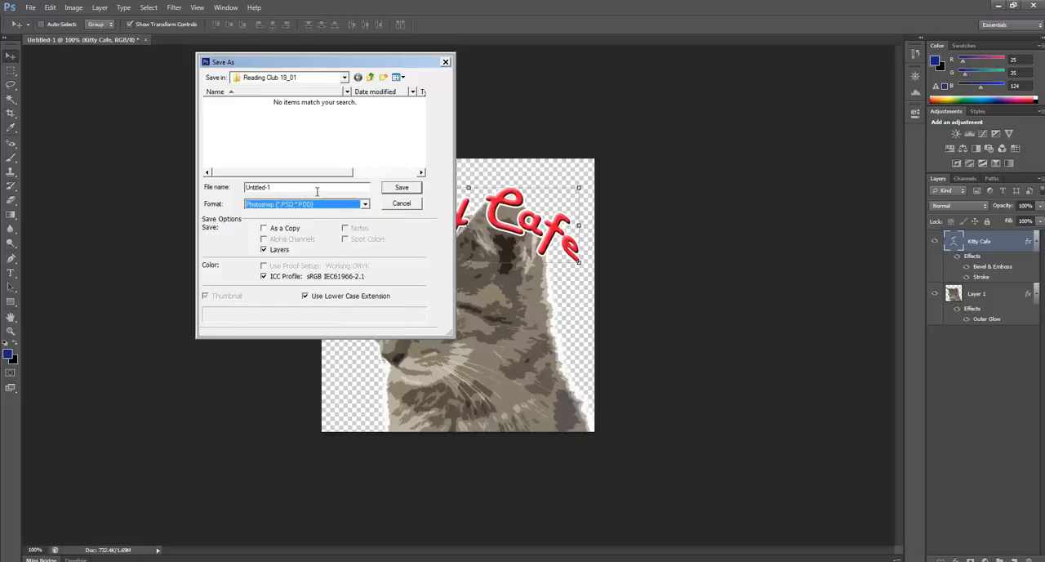
{"action": "left_click", "coordinate": [366, 205]}
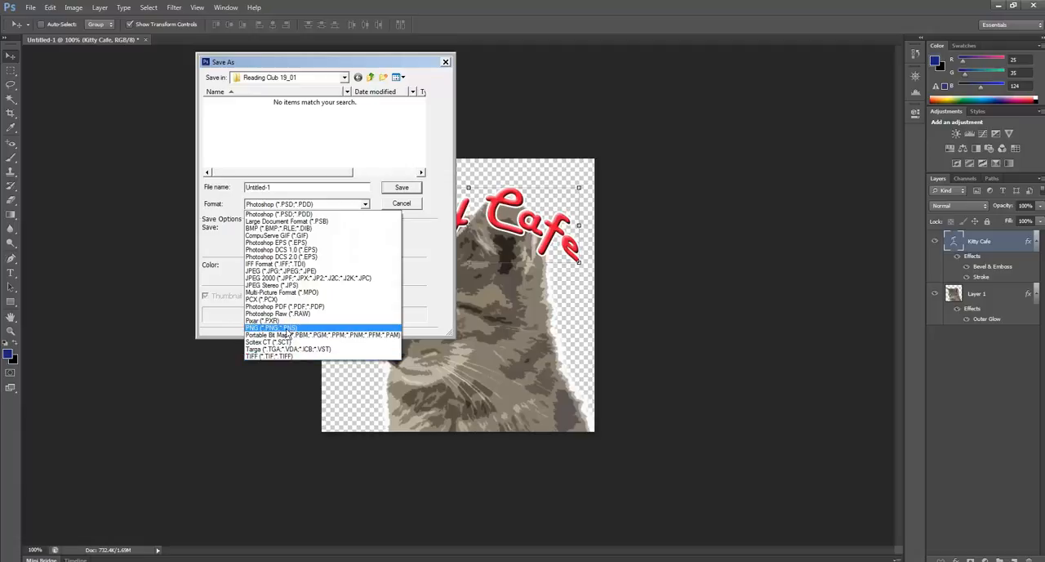
{"action": "left_click", "coordinate": [273, 328]}
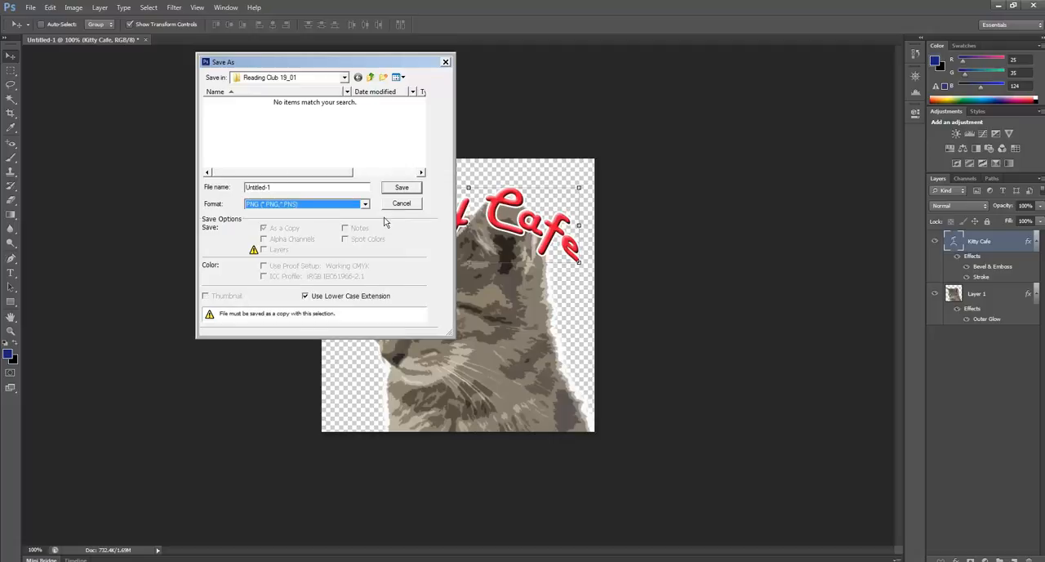